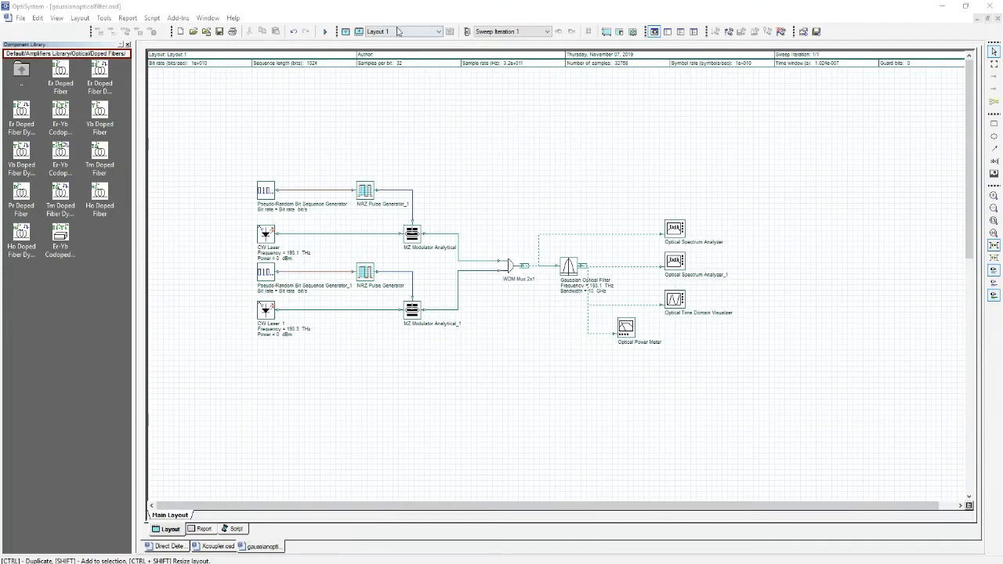
Step: Calculate the Gaussian-filter two-channel WDM layout, then close the Calculations dialog
click(326, 32)
click(633, 166)
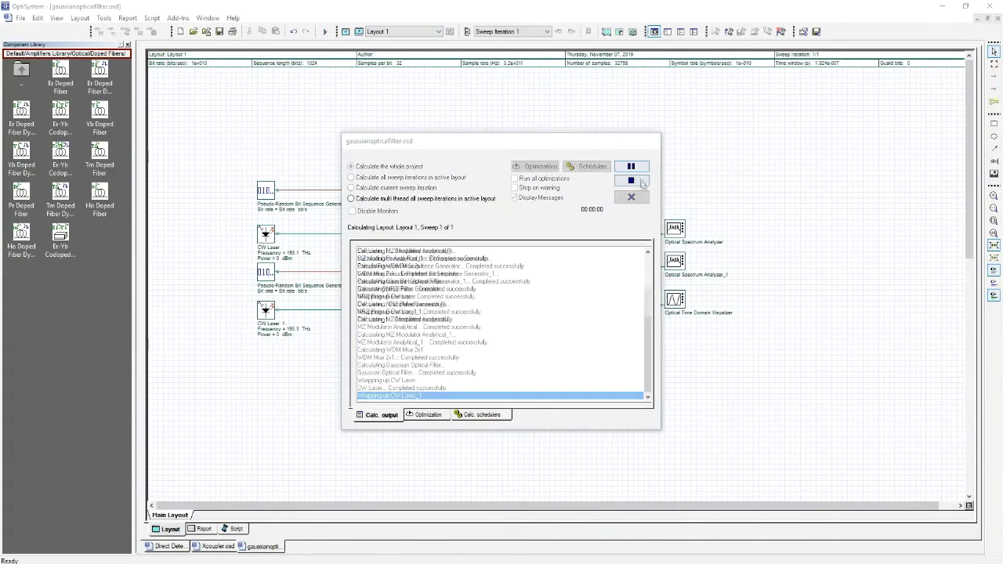
click(640, 199)
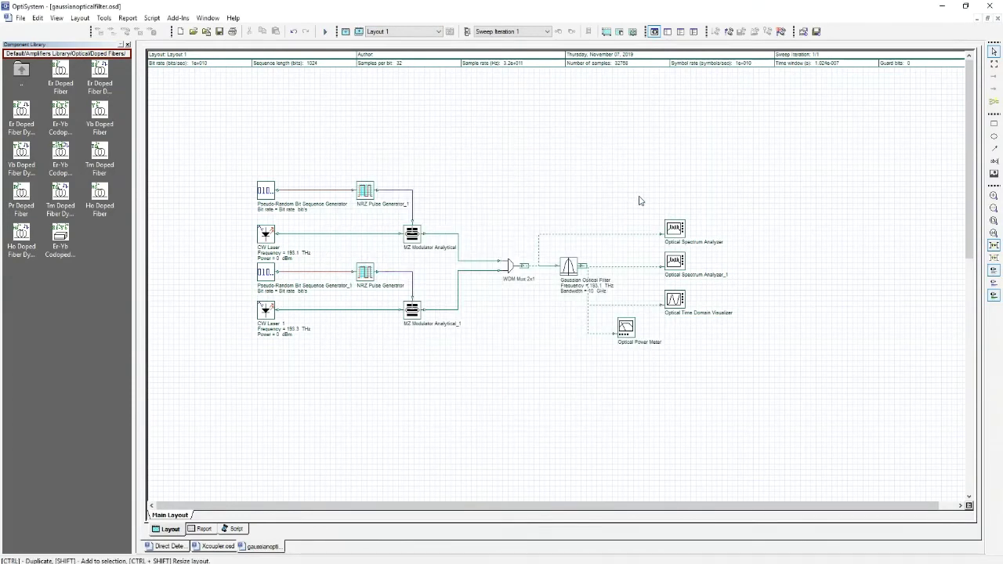
Step: Display both Optical Spectrum Analyzers and the Time Domain Visualizer, leaving only the filtered spectrum open
double_click(673, 228)
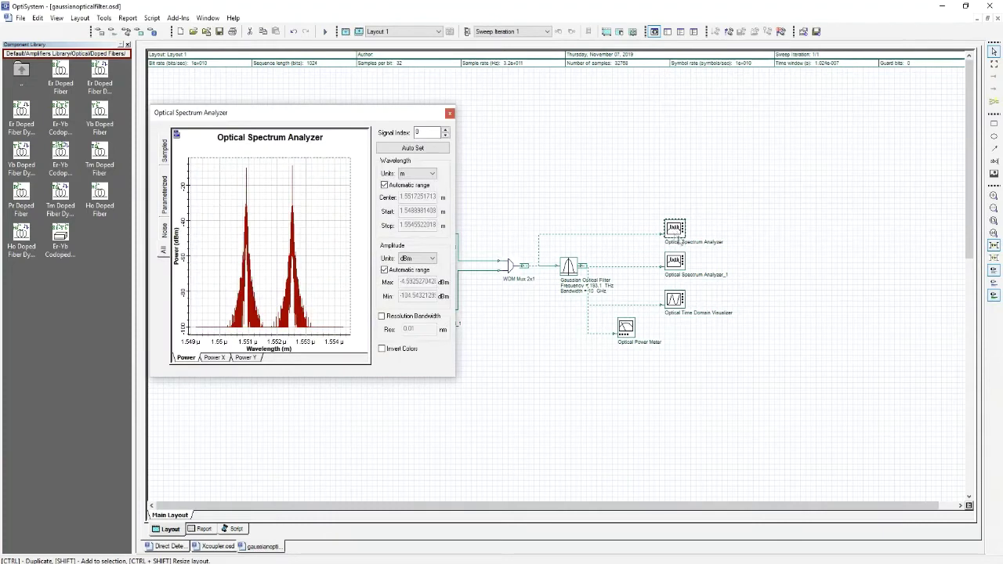
double_click(676, 261)
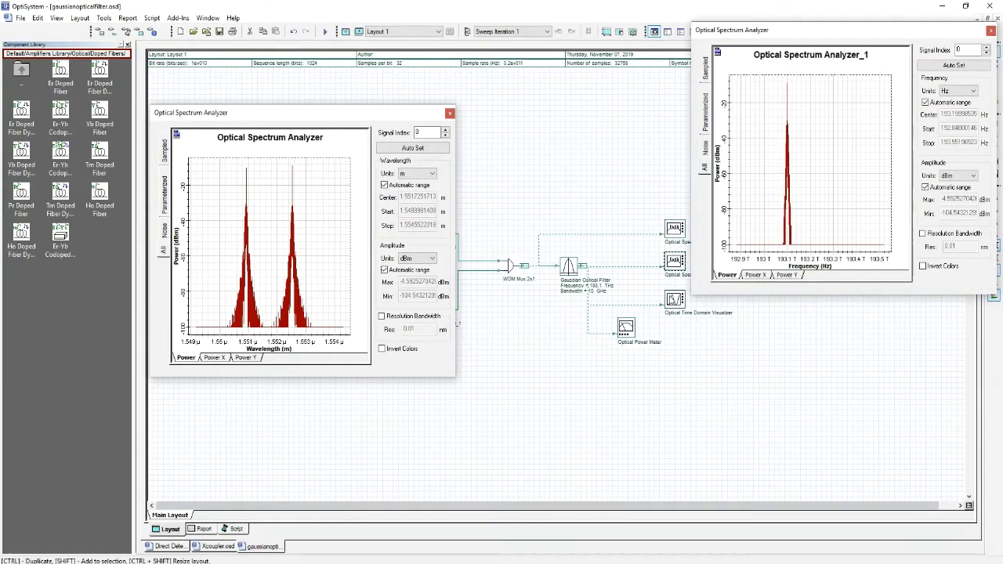
double_click(674, 300)
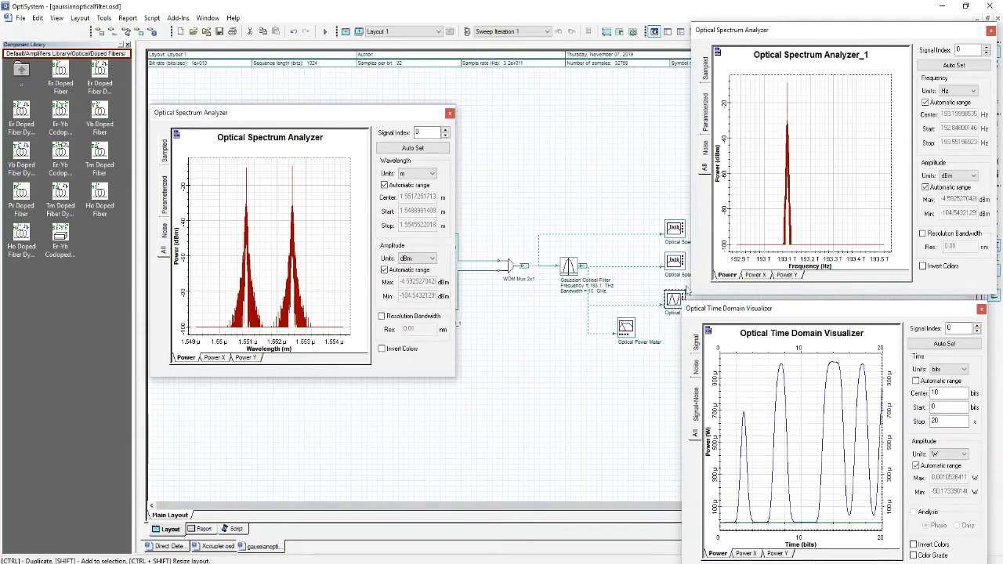
click(981, 309)
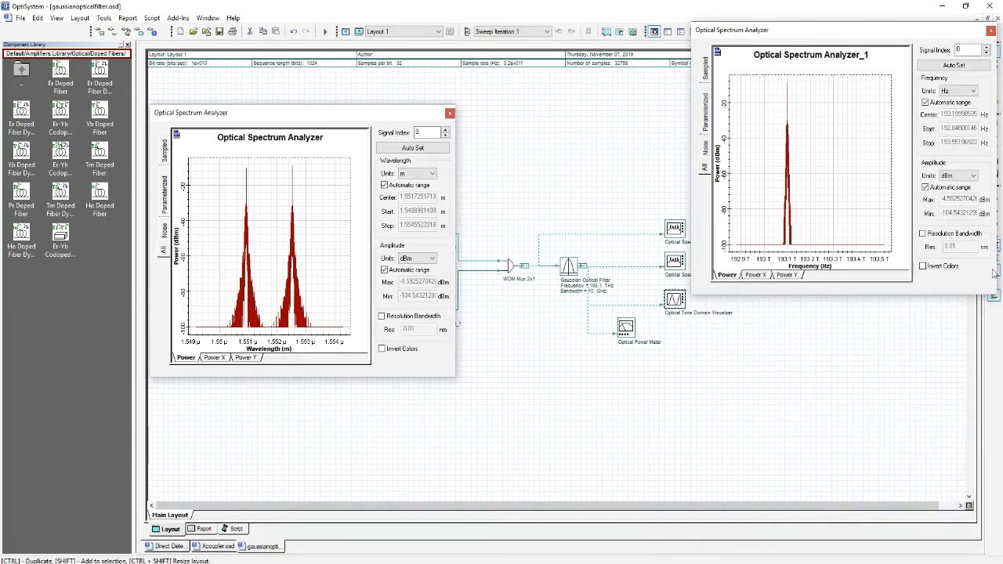
click(450, 114)
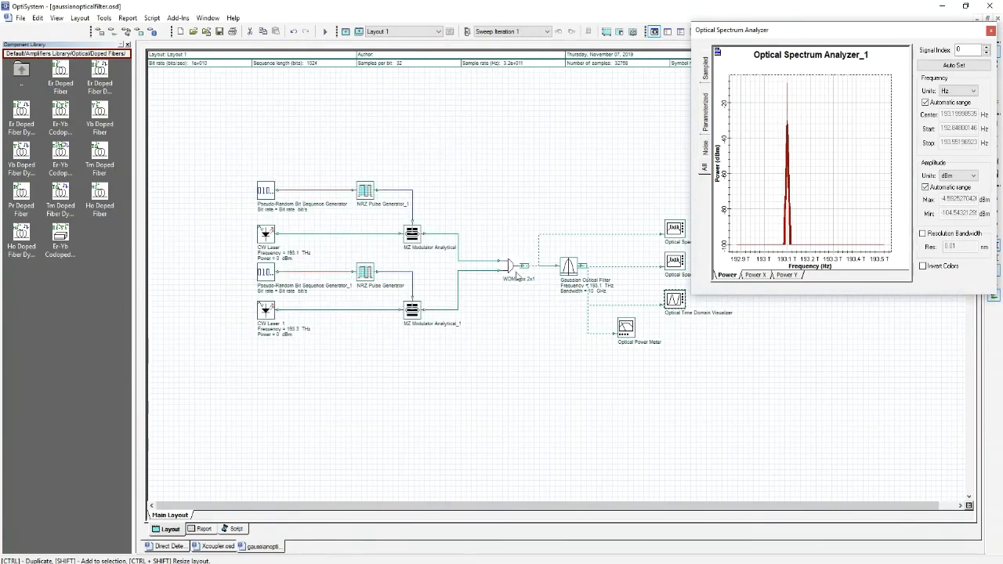
Step: Set the Gaussian Optical Filter's centre frequency to 193.3 THz
double_click(569, 266)
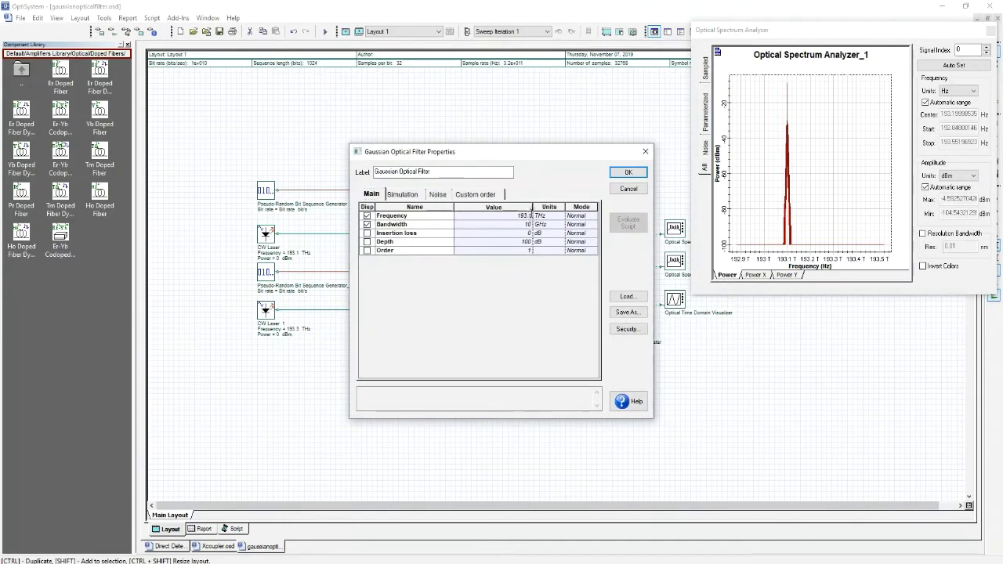
key(BackSpace)
text(3)
click(627, 172)
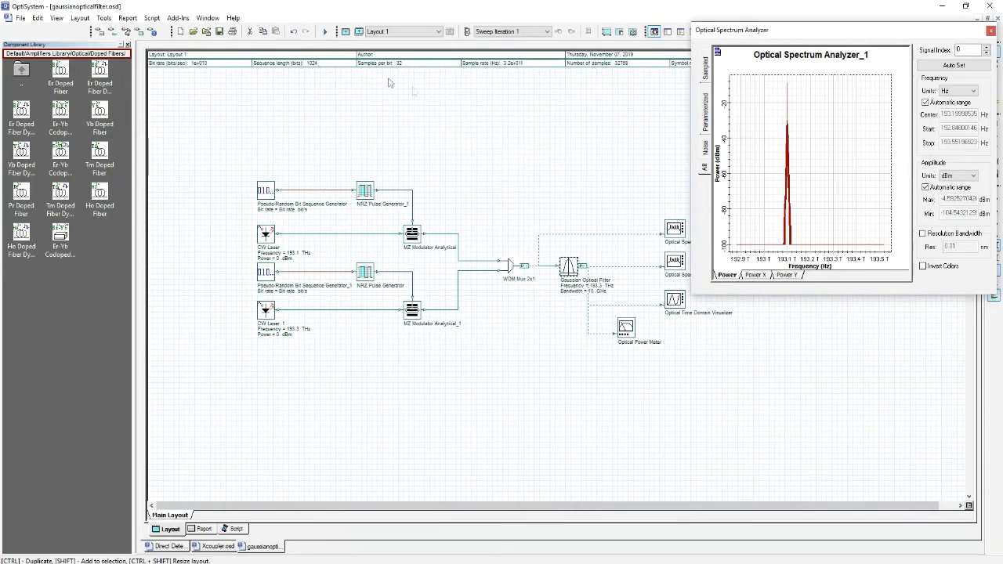
Step: Rerun the simulation so the filtered spectrum shows the 193.3 THz channel
click(325, 32)
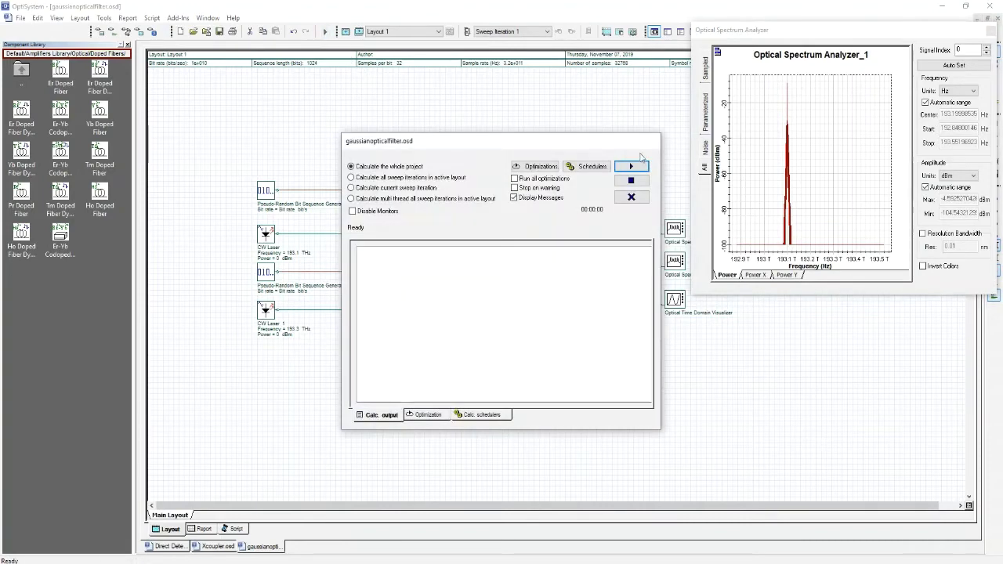
click(633, 167)
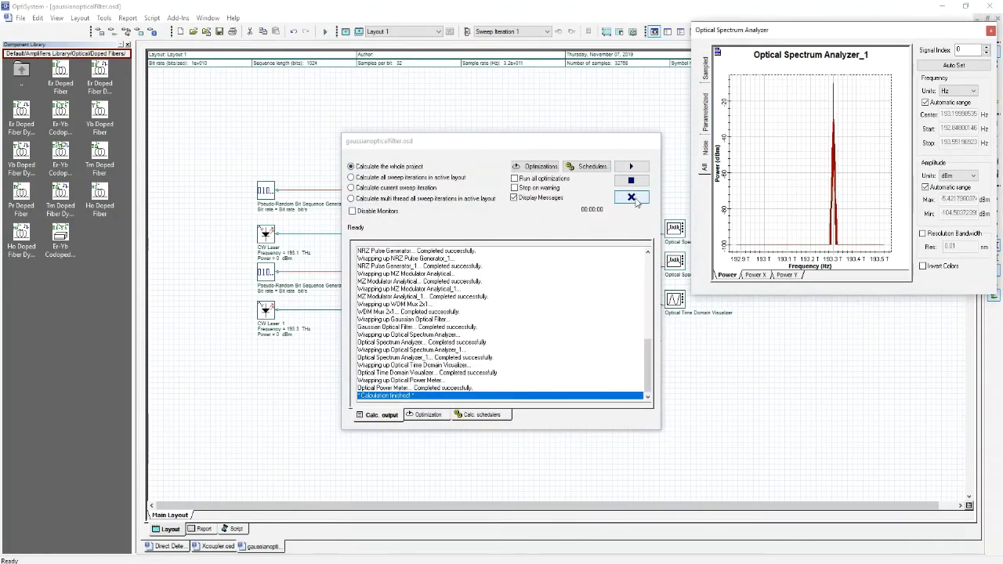
click(632, 198)
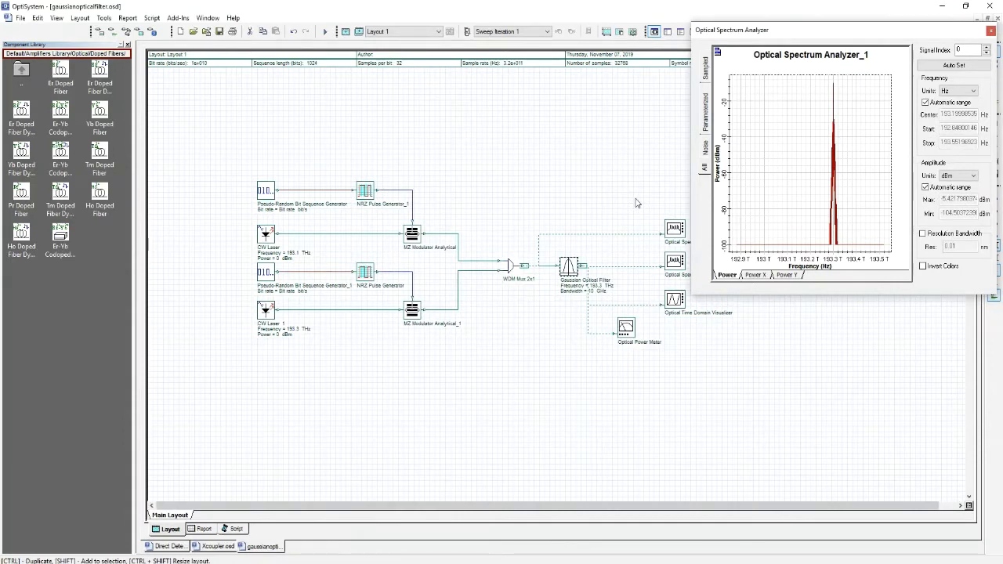
Step: Change the Gaussian filter bandwidth to 100 GHz and rerun the simulation
double_click(568, 270)
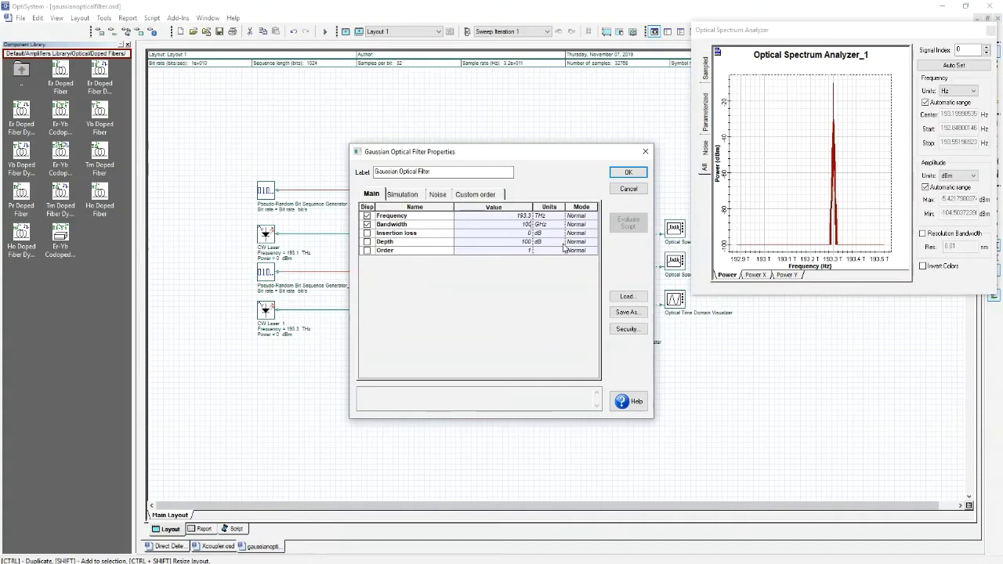
click(629, 173)
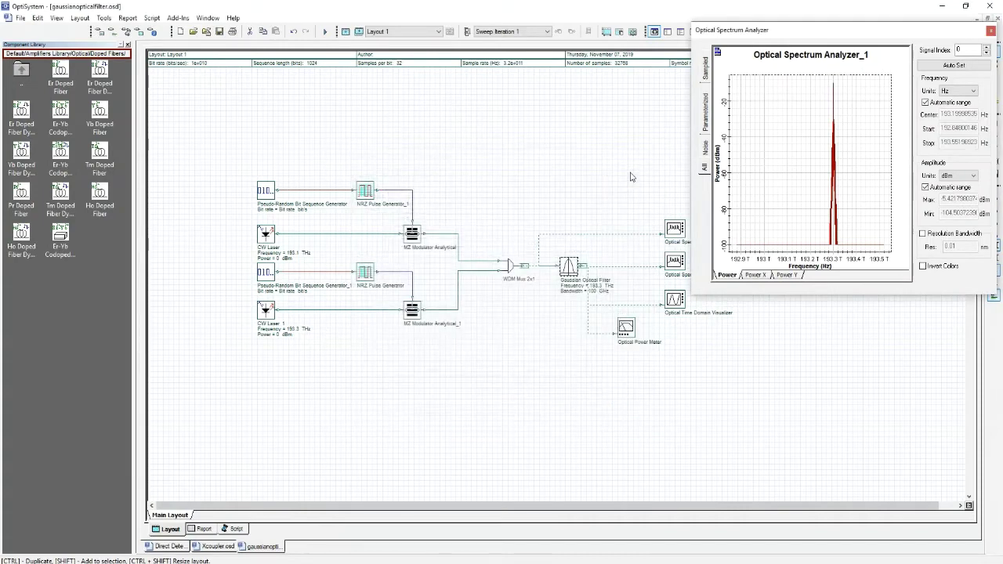
click(325, 31)
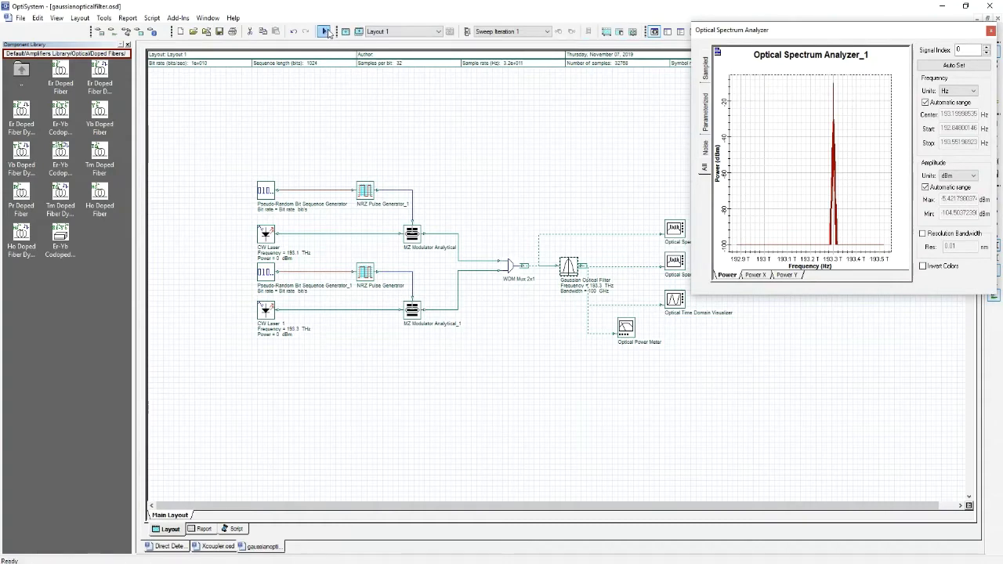
click(630, 166)
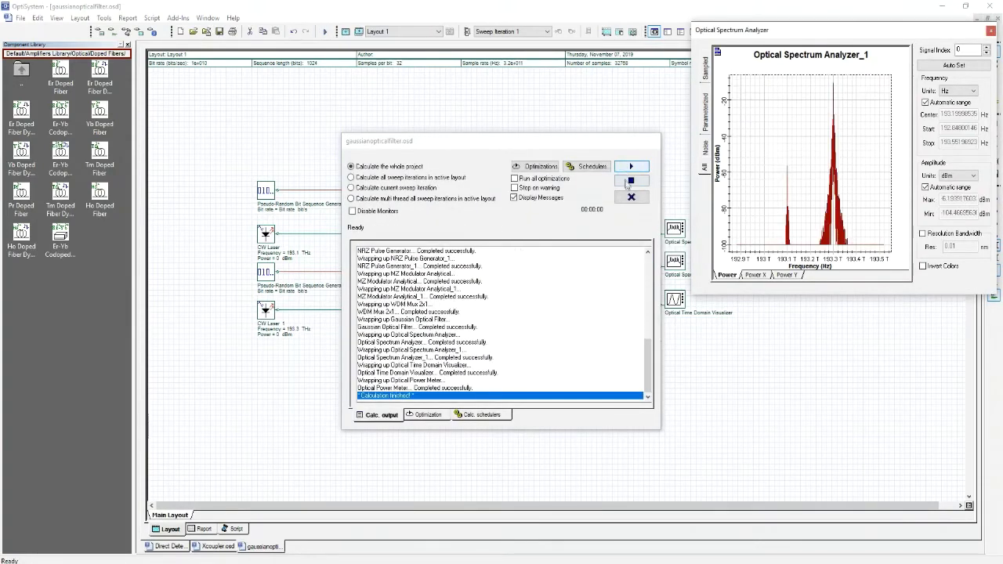
click(631, 198)
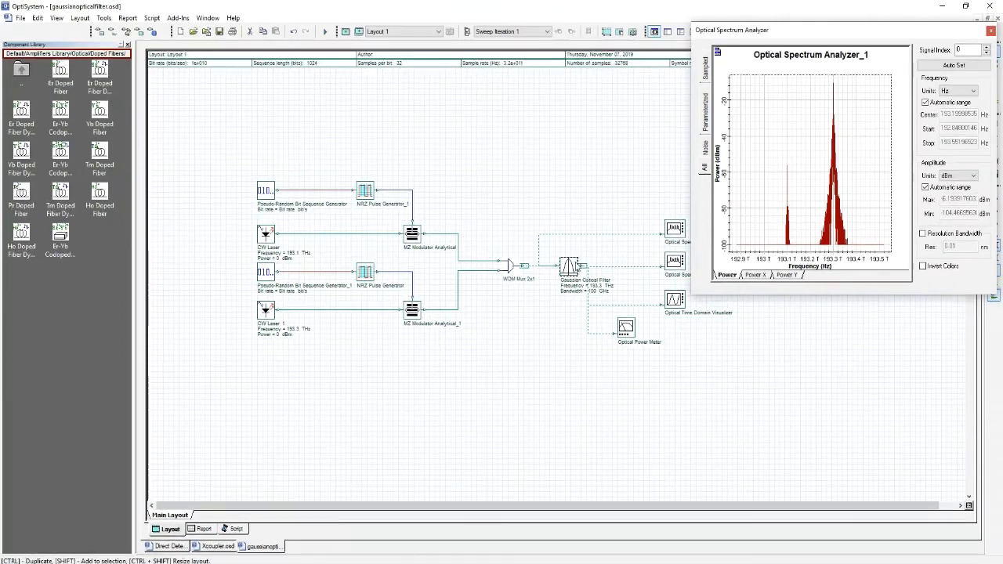
Step: Set the filter Bandwidth to 500 GHz and recalculate so both channels pass
double_click(569, 271)
double_click(527, 224)
text(300)
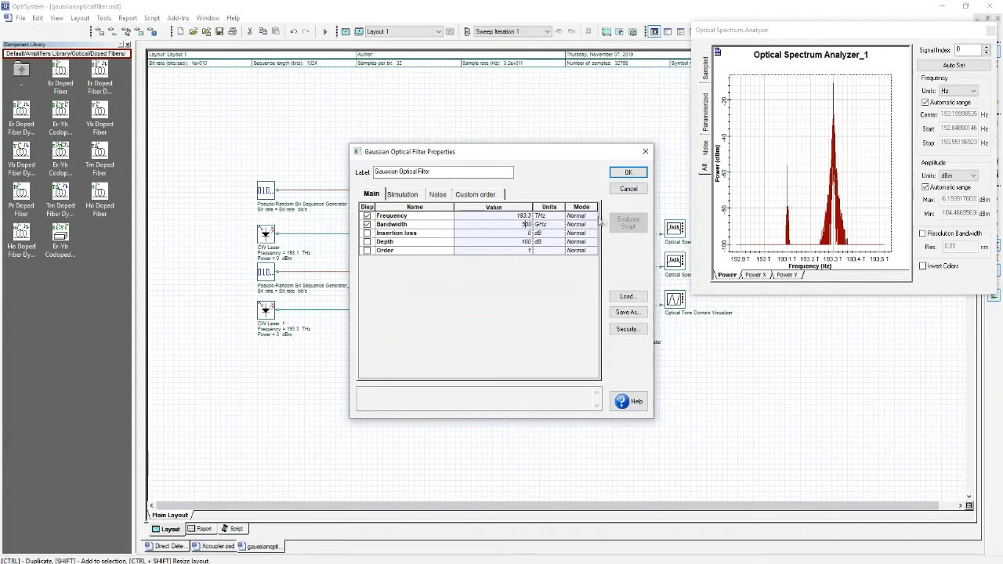
click(628, 172)
click(325, 32)
click(631, 167)
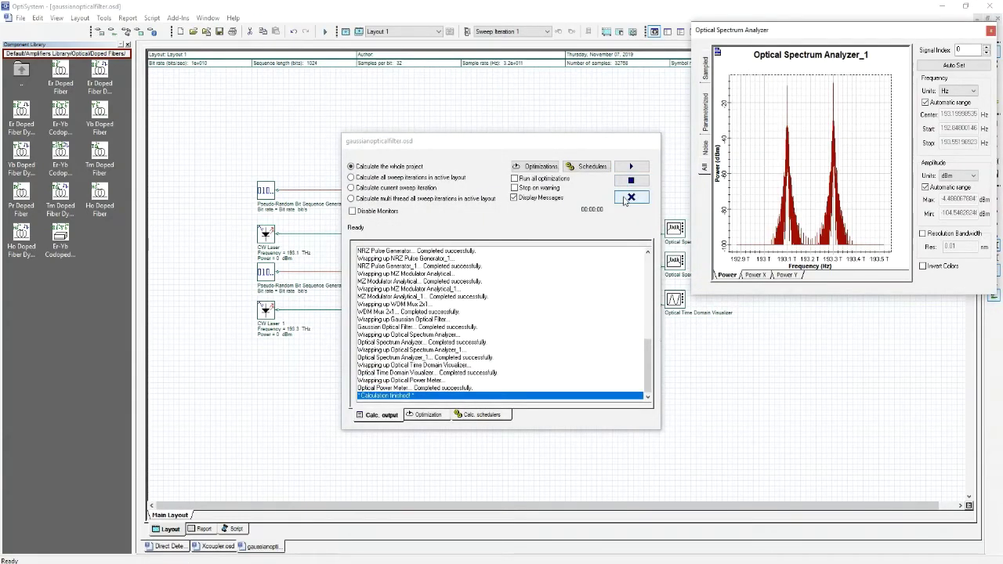
click(630, 197)
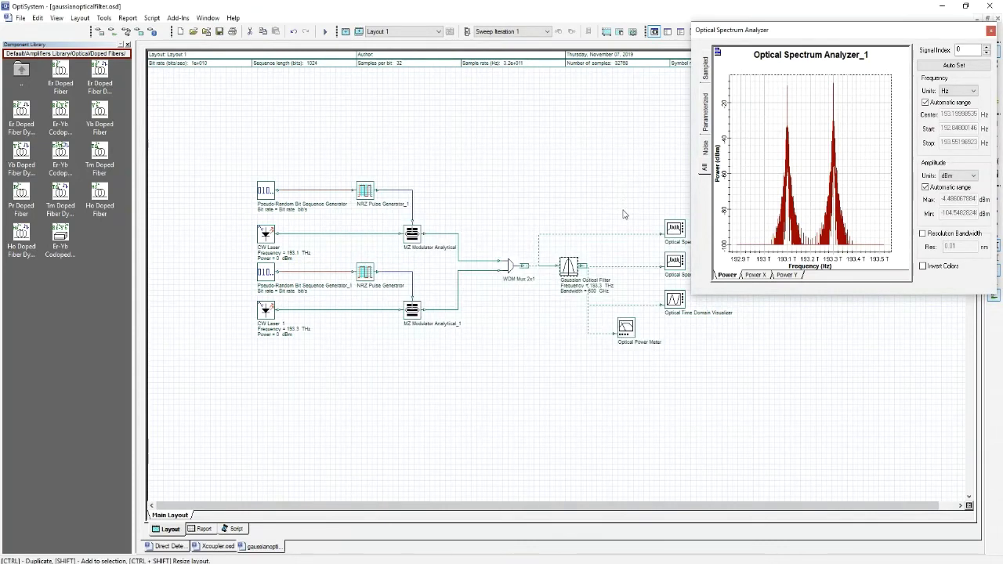
Step: Show the Optical Power Meter, set filter insertion loss to 5 dB, and recalculate
double_click(627, 327)
drag(658, 311, 745, 388)
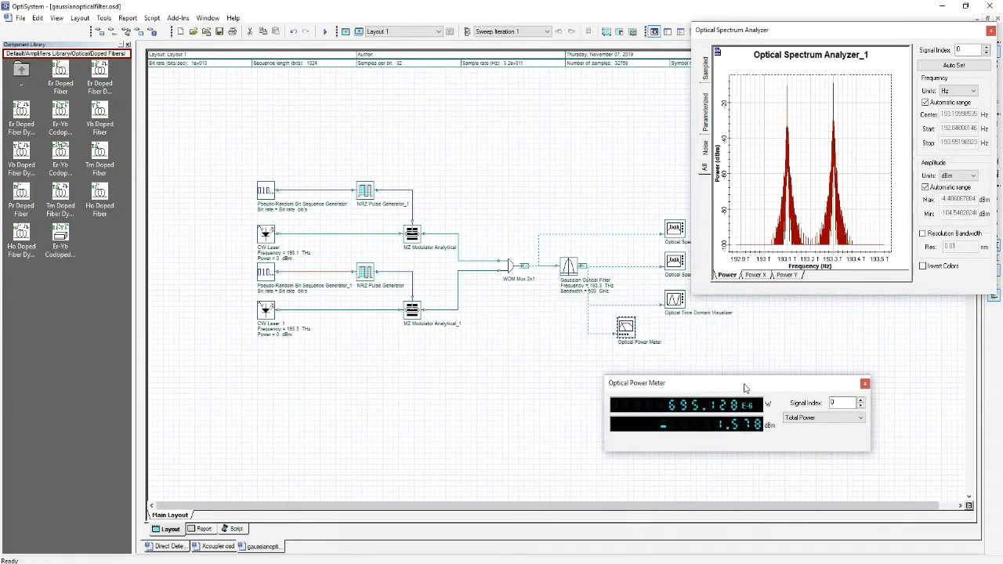
double_click(566, 267)
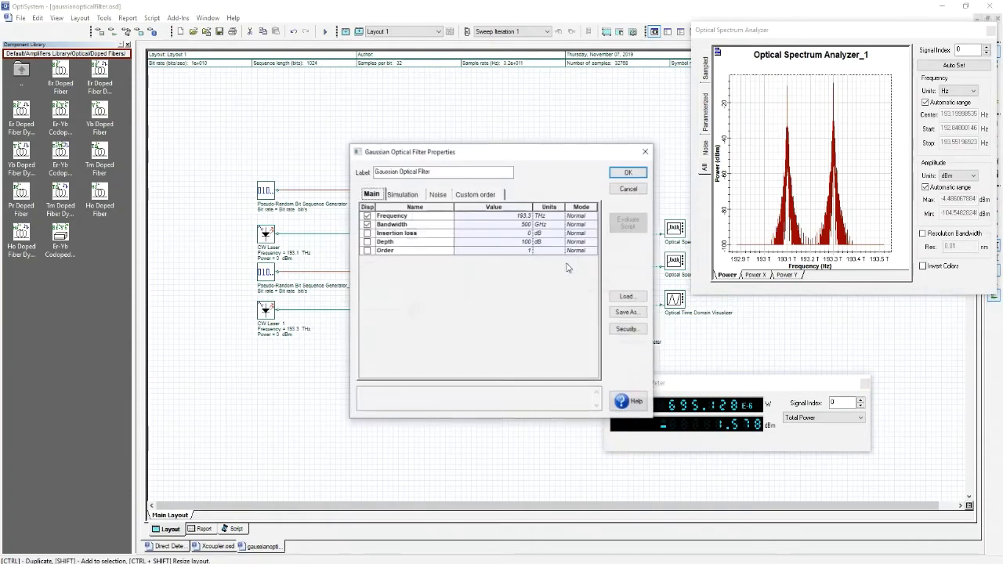
click(526, 234)
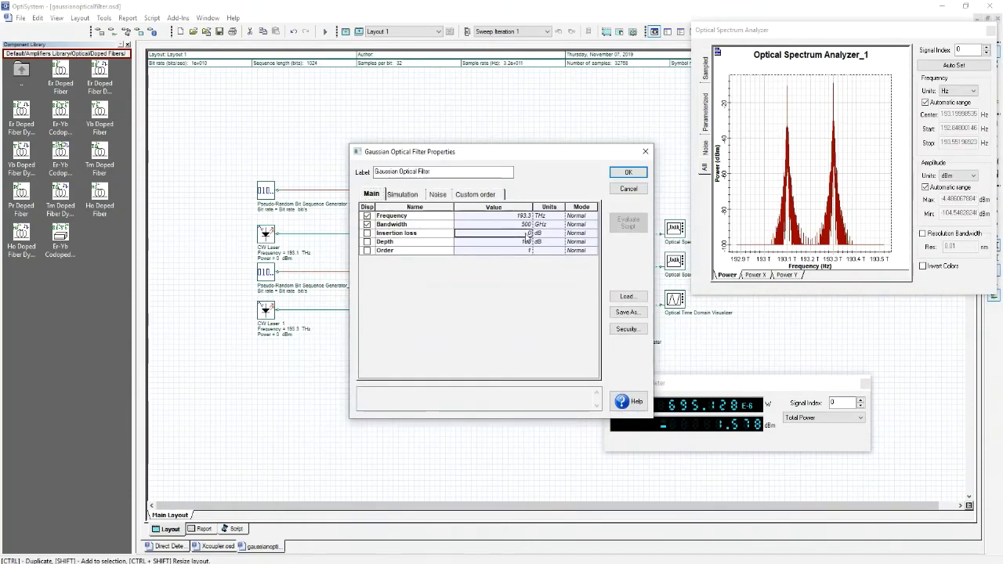
double_click(529, 233)
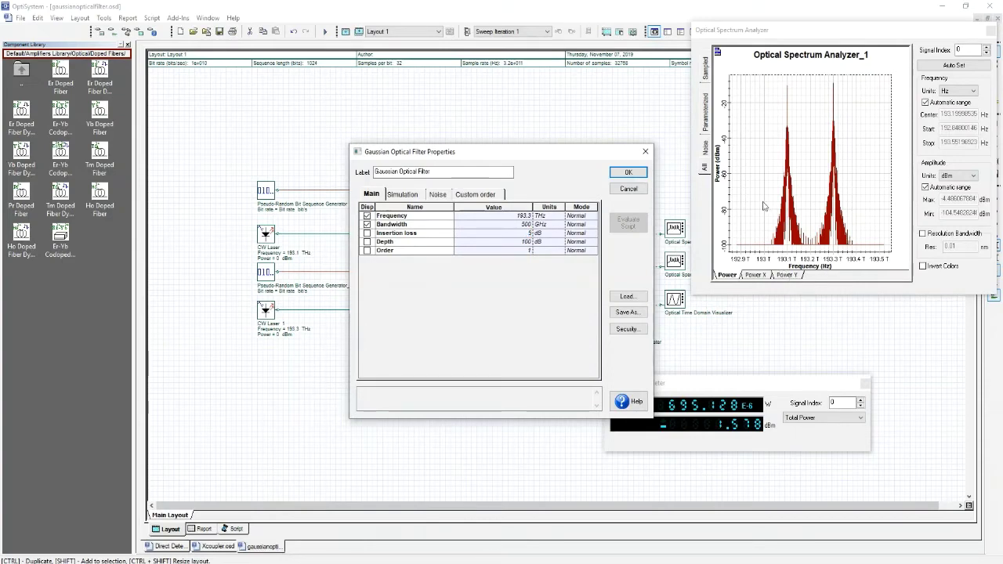
click(324, 32)
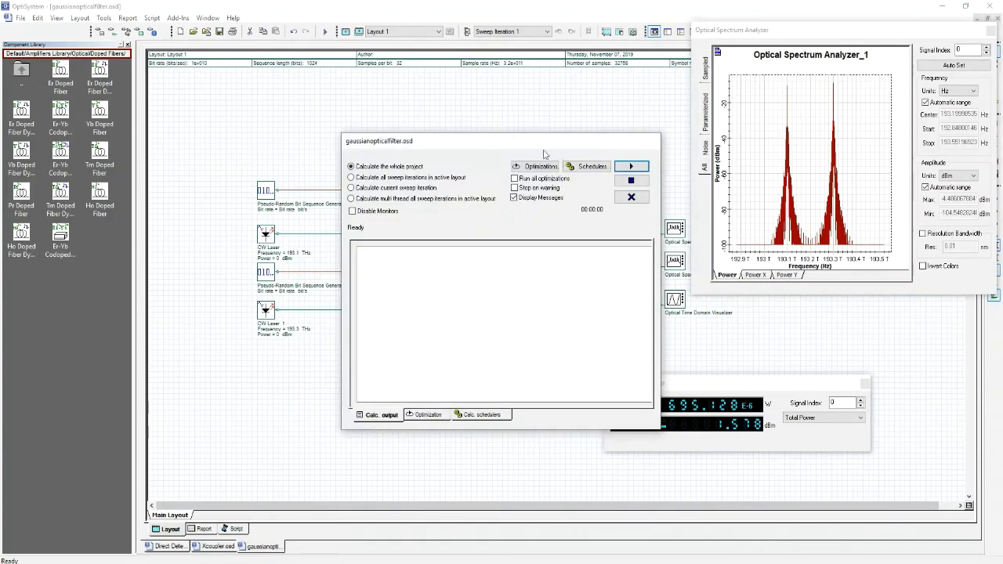
click(632, 197)
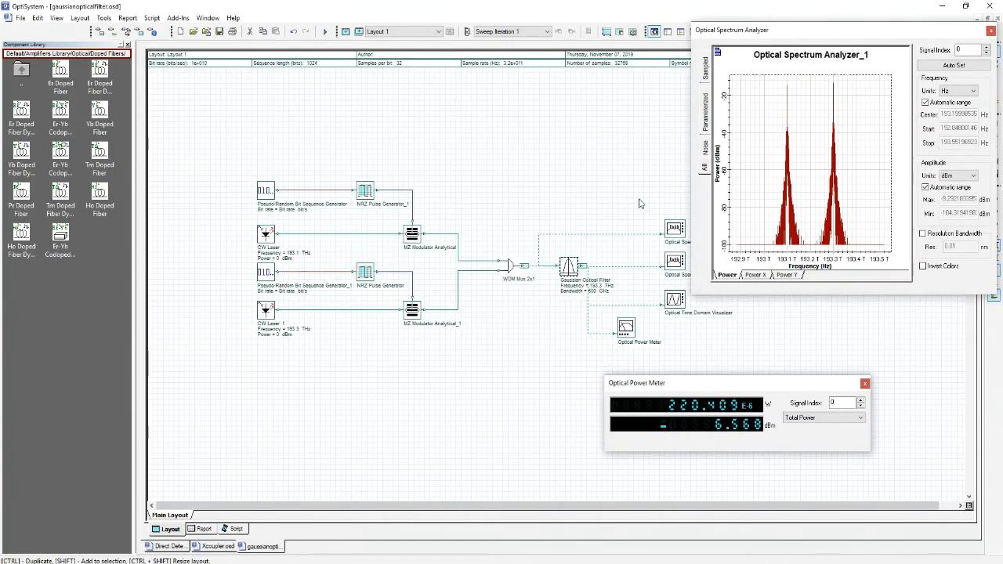
Step: Raise the filter insertion loss to 50 dB, recalculate, and close the power meter readout
double_click(569, 266)
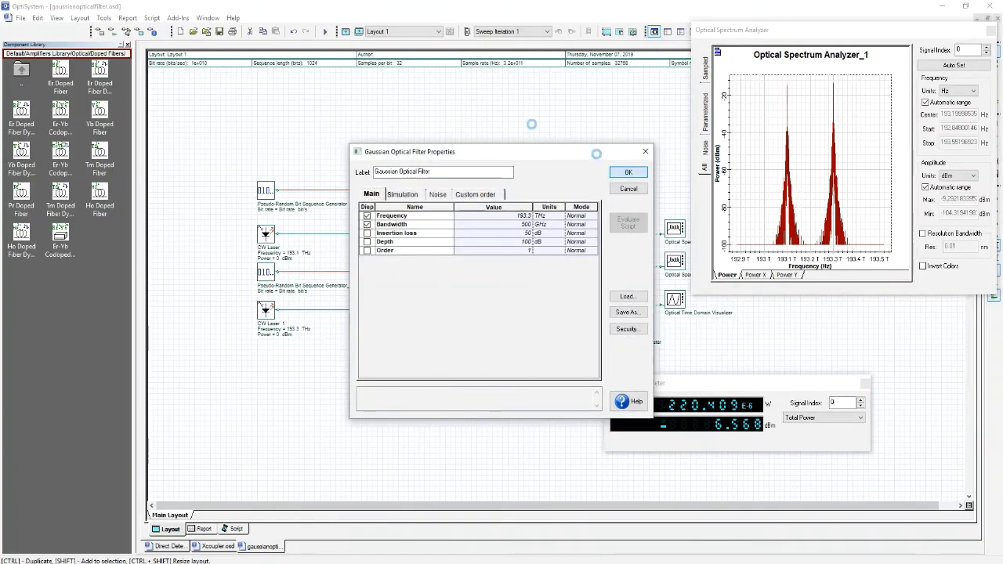
click(627, 173)
click(325, 31)
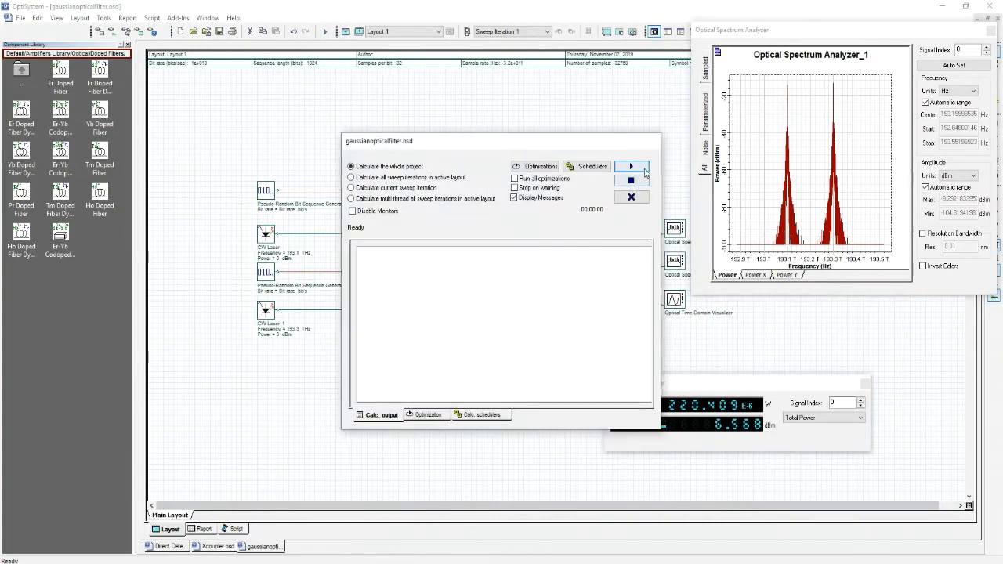
click(631, 166)
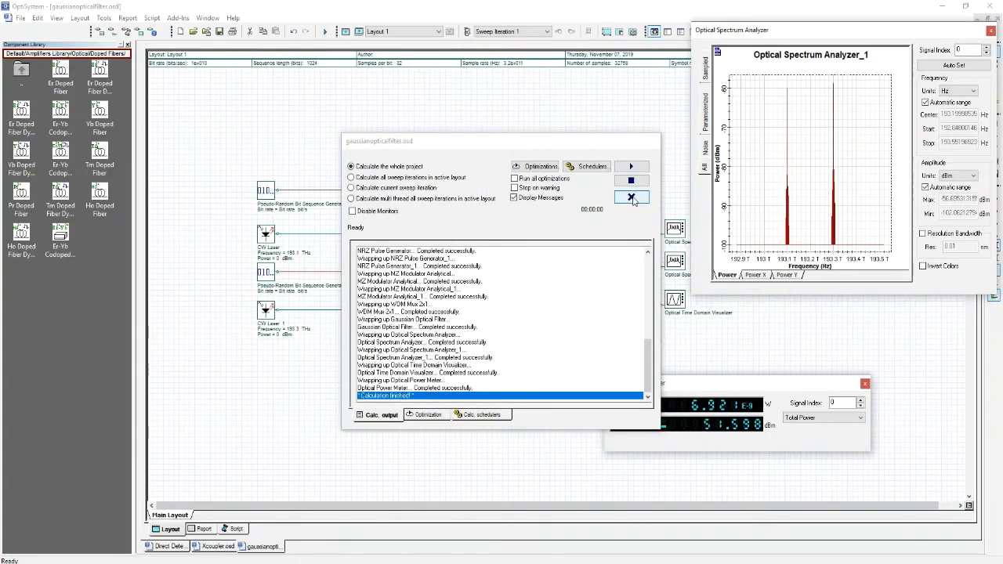
click(631, 197)
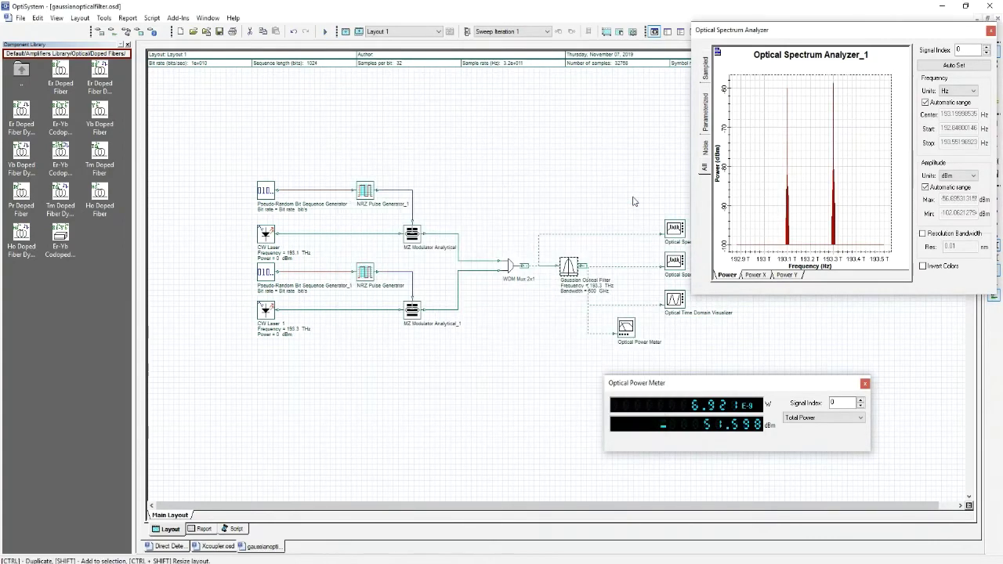
click(865, 384)
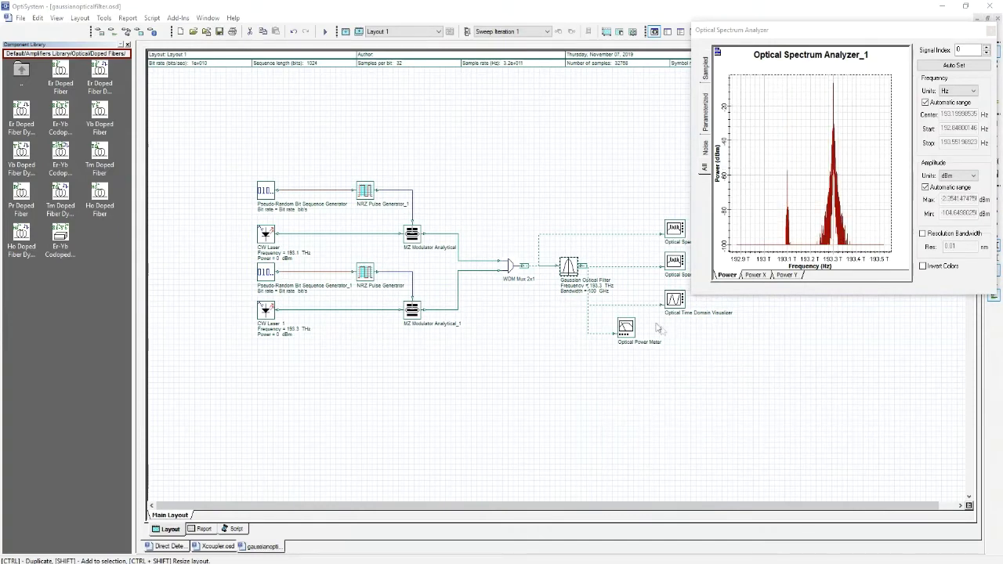
double_click(566, 270)
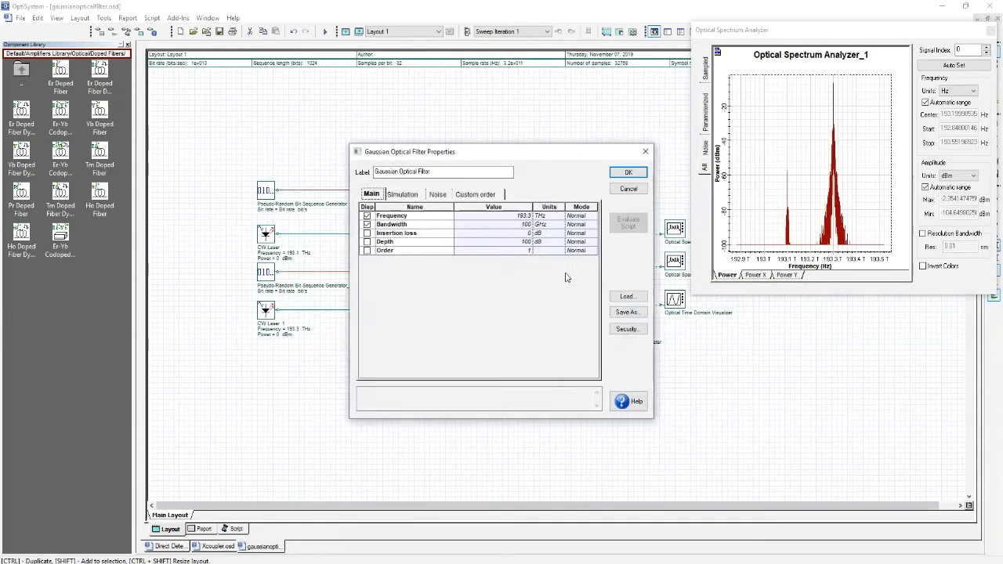
Step: Set the Gaussian filter Depth to 500 dB and rerun the simulation
click(525, 243)
text(5)
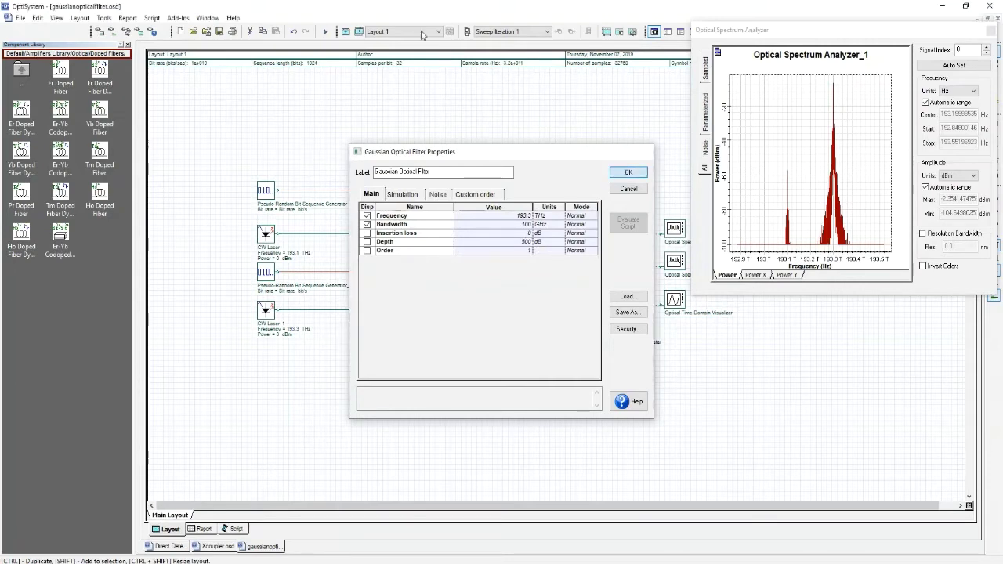
click(628, 172)
click(323, 33)
click(632, 167)
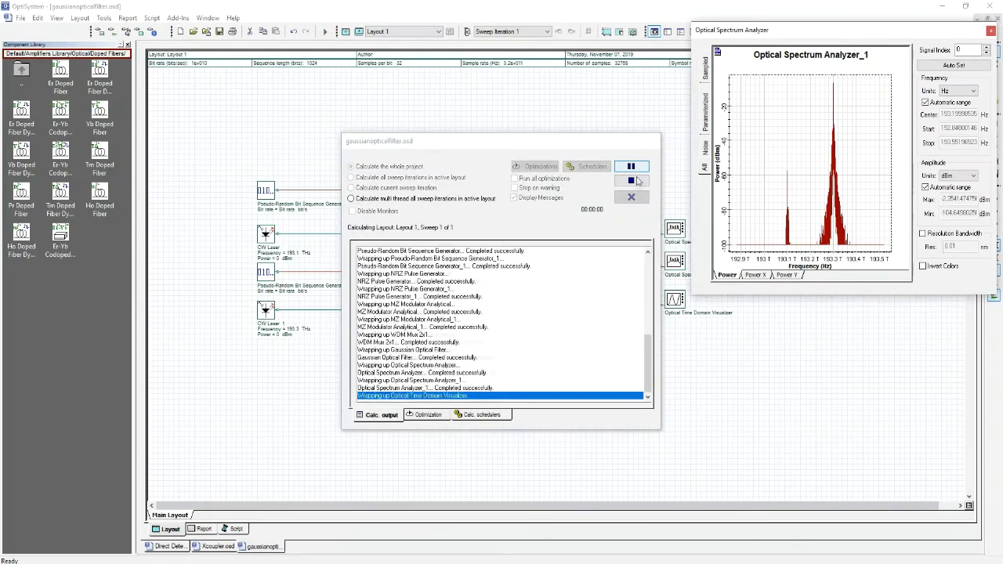
click(632, 197)
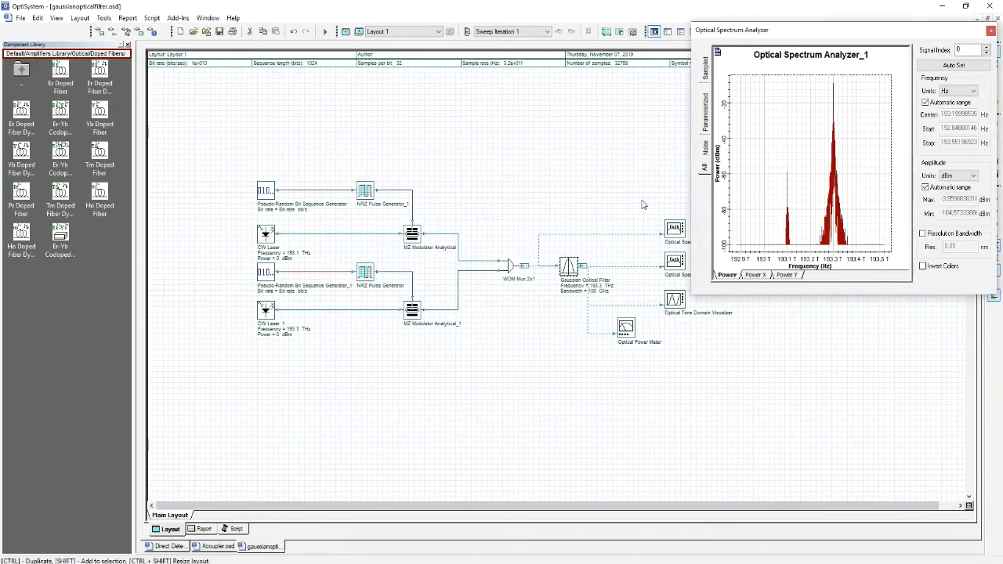
Step: Change the filter Depth to 0 dB and rerun to compare the spectrum
double_click(568, 268)
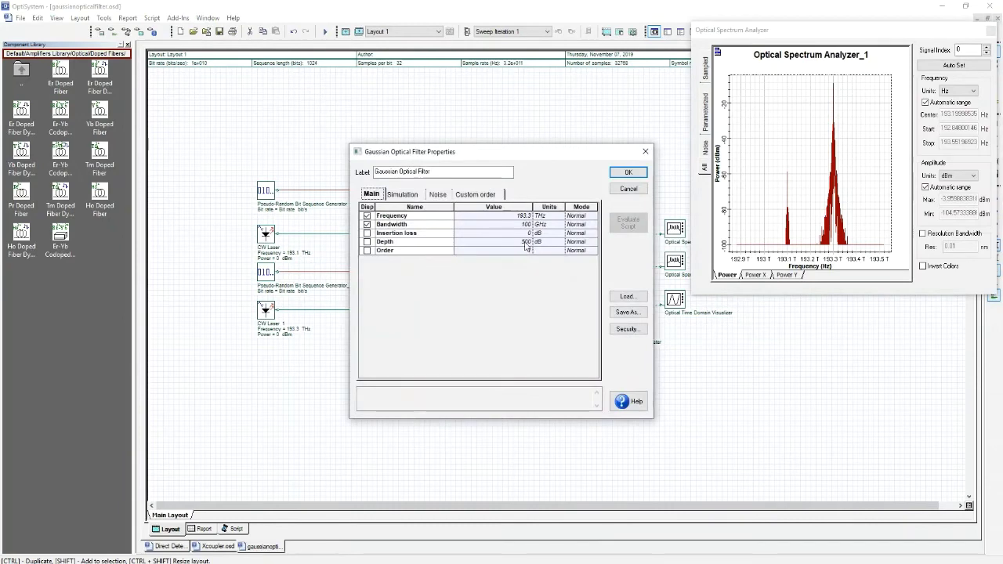
key(BackSpace)
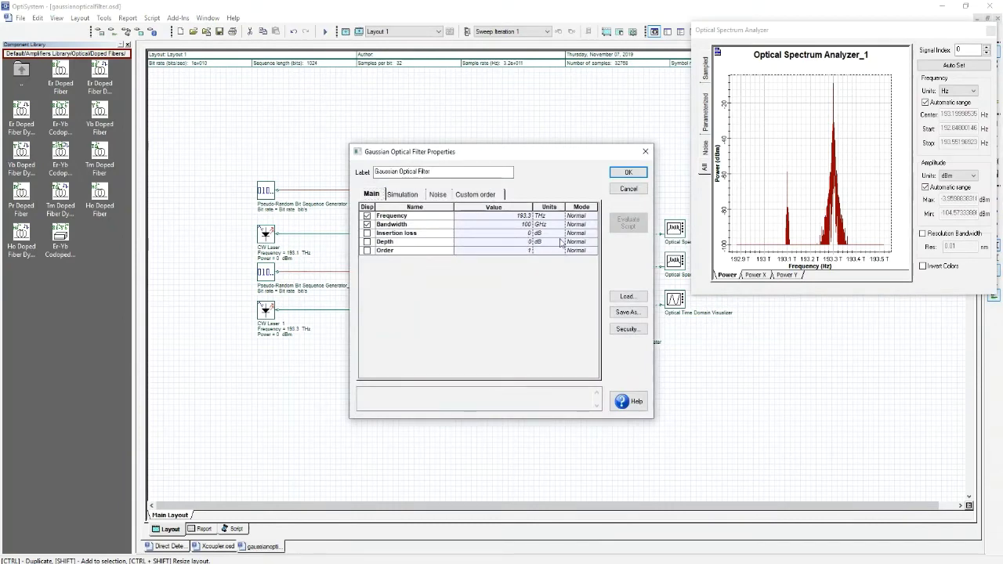
click(627, 172)
click(323, 32)
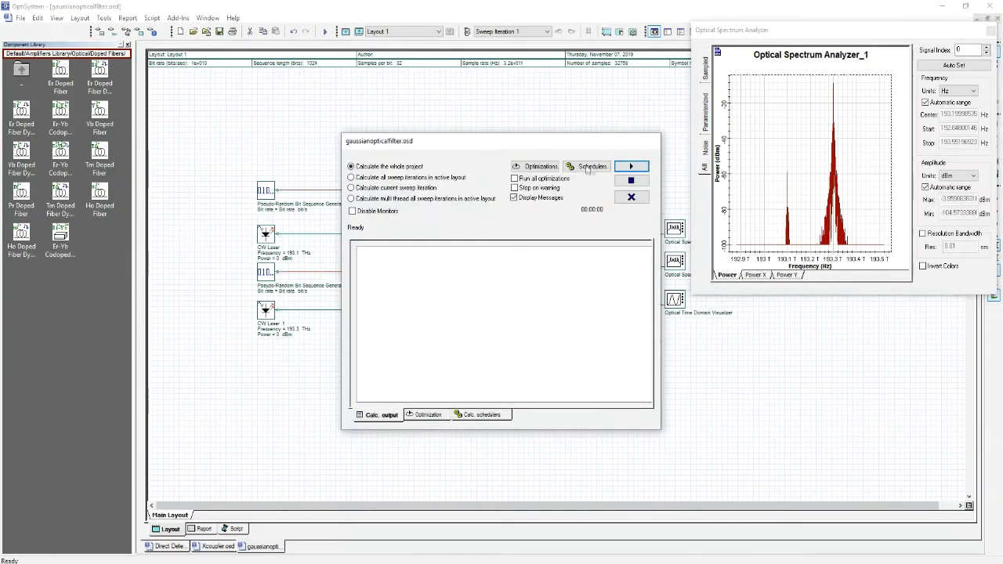
click(637, 167)
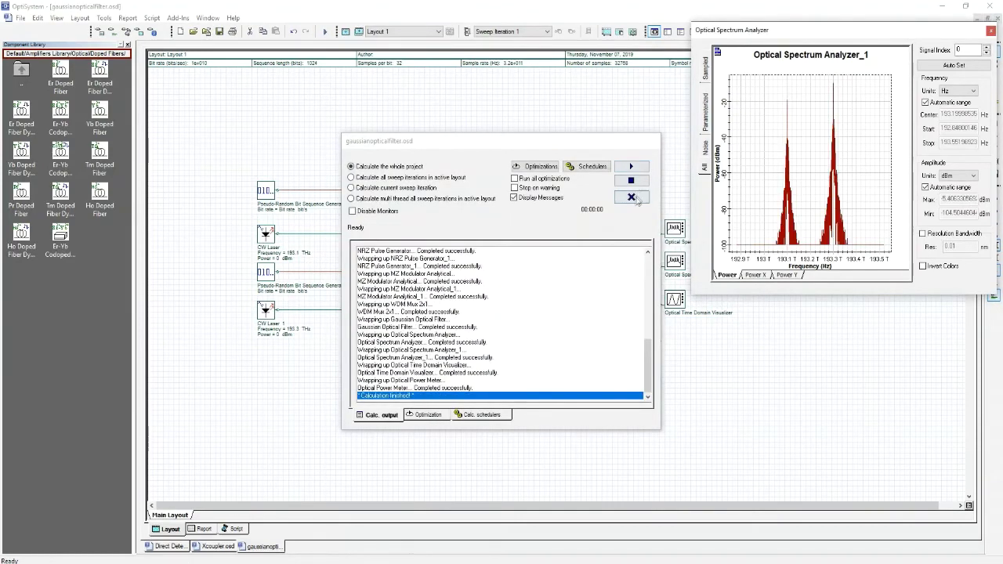
click(632, 197)
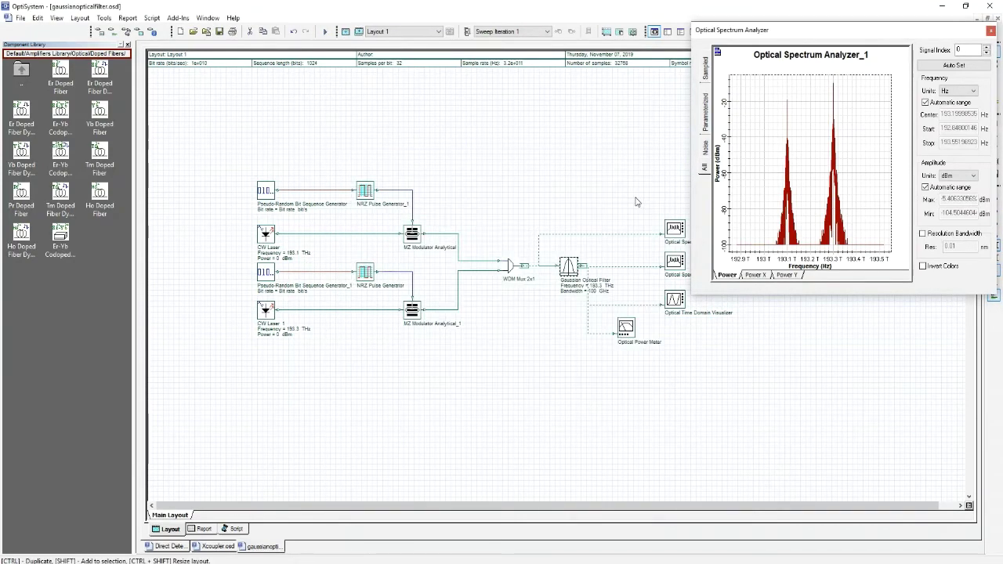
click(574, 268)
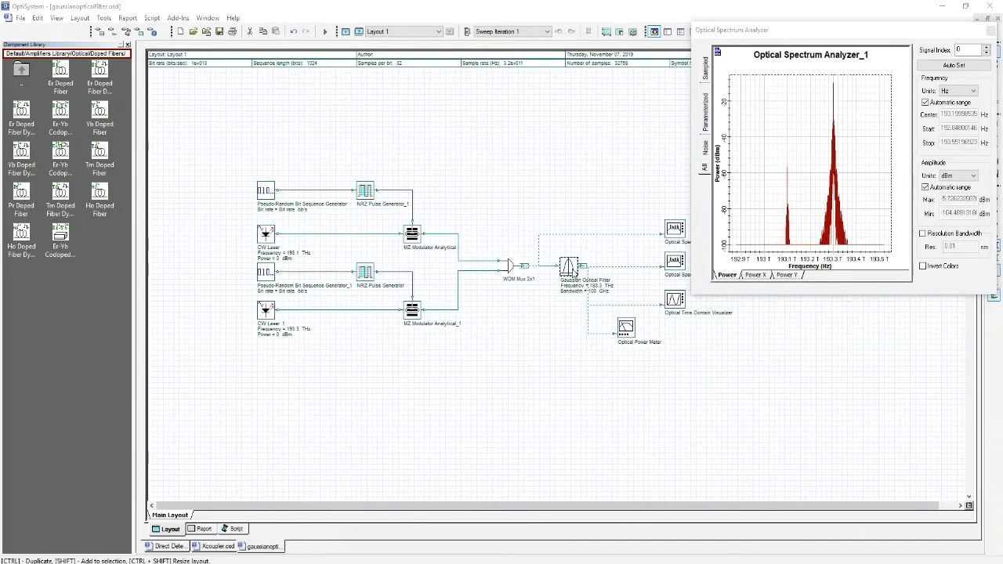
Step: Set the Gaussian Optical Filter Order to 5
double_click(569, 269)
click(531, 251)
text(1)
key(Return)
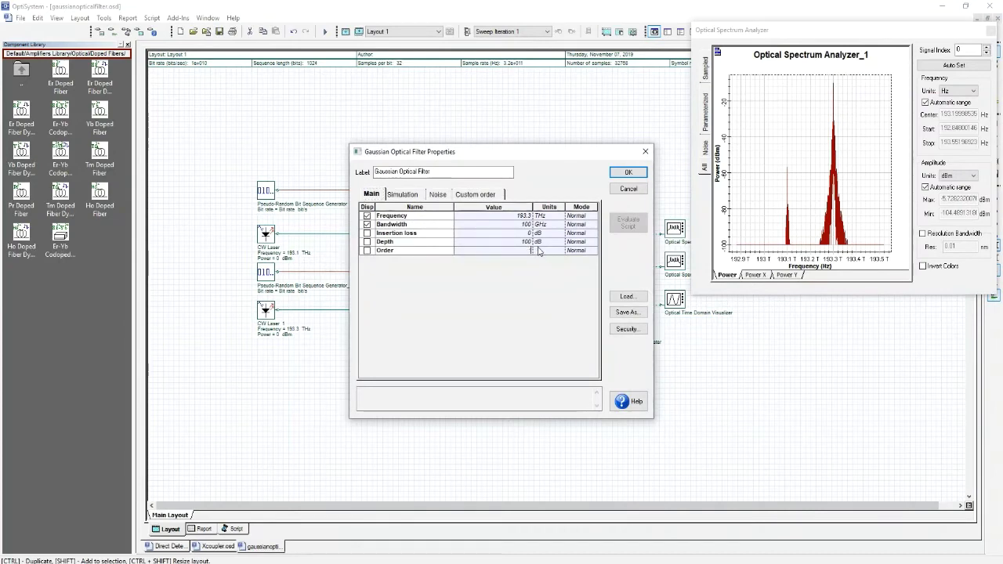
text(5)
key(Return)
click(627, 172)
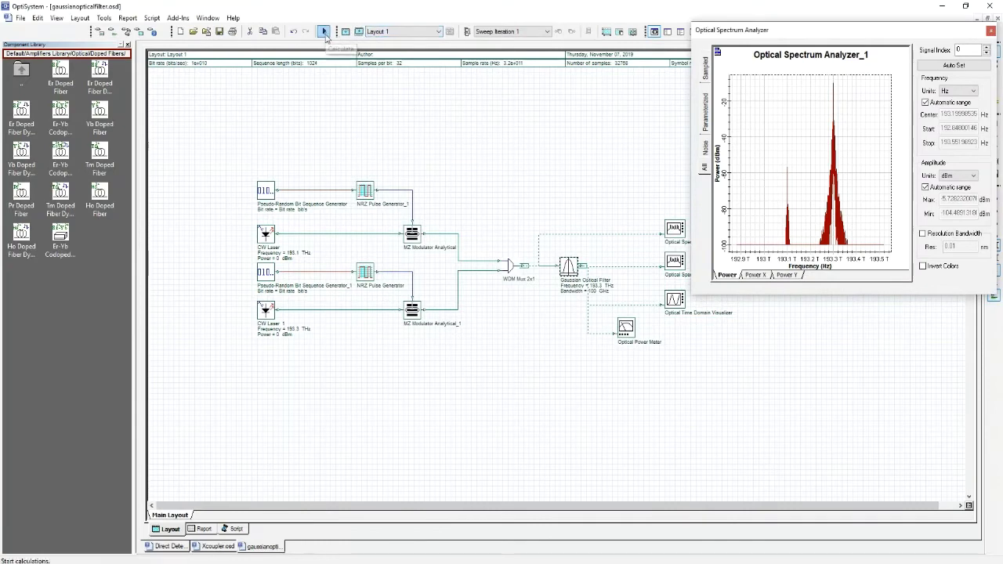
Step: Rerun the simulation so only the 193.3 THz peak remains
click(324, 33)
click(631, 166)
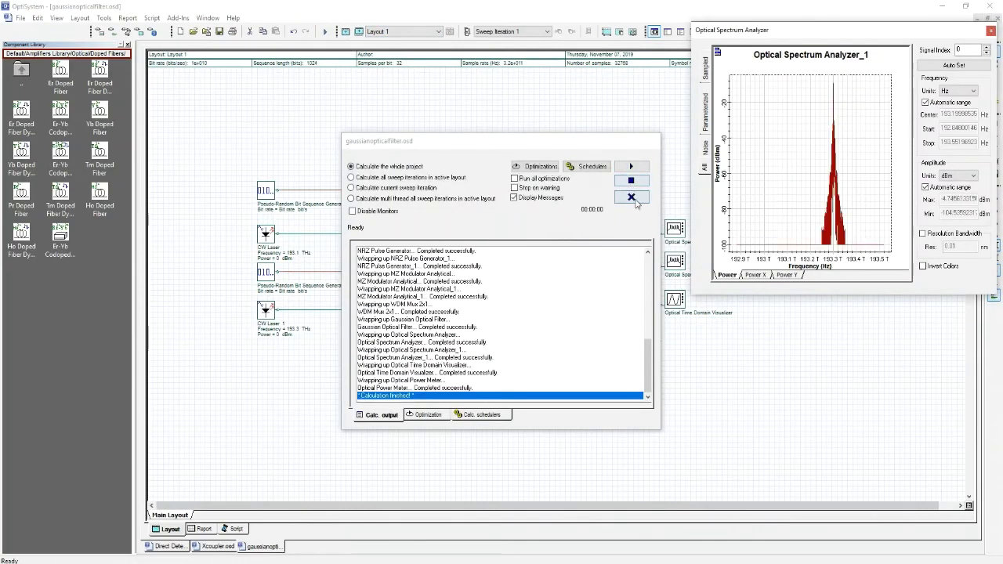
click(637, 204)
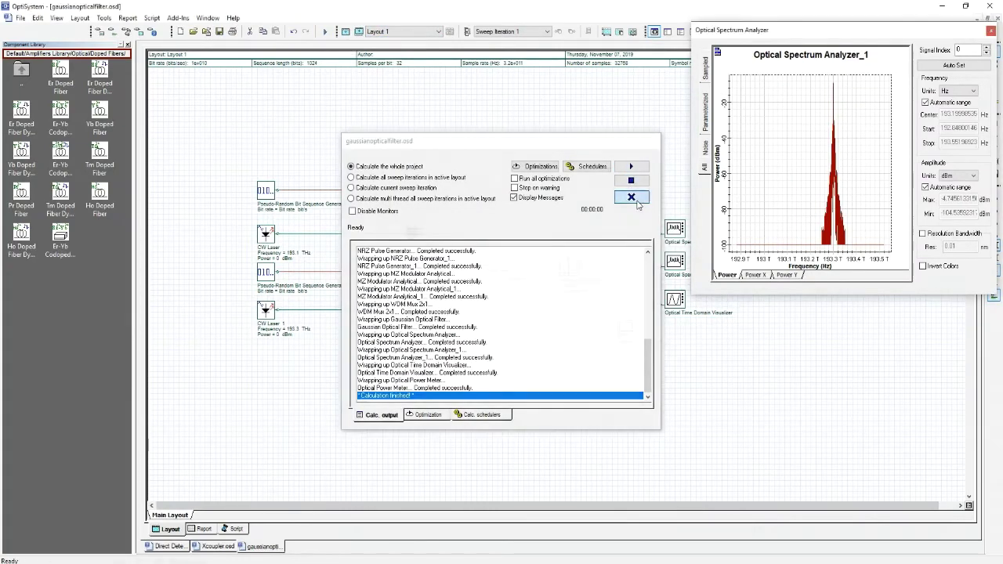
click(630, 196)
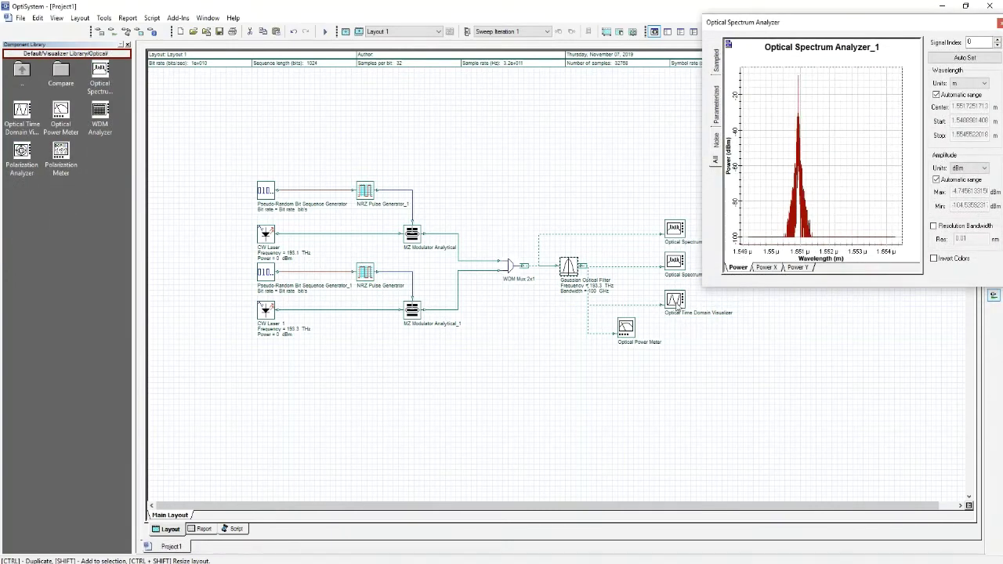
Step: Show the time-domain trace, enable Resample in the filter's Simulation settings, and rerun
double_click(676, 304)
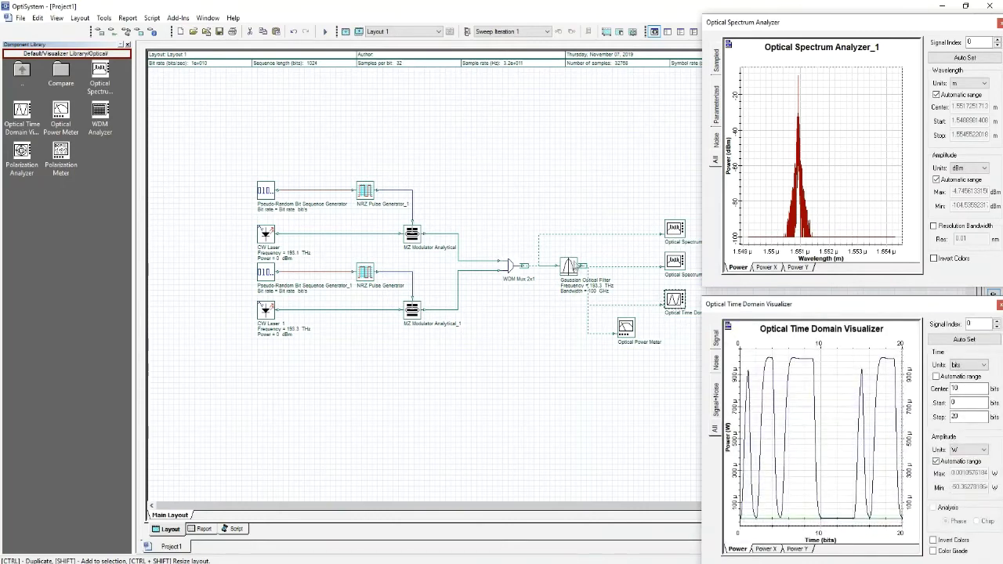
double_click(564, 268)
drag(560, 163, 419, 158)
click(262, 194)
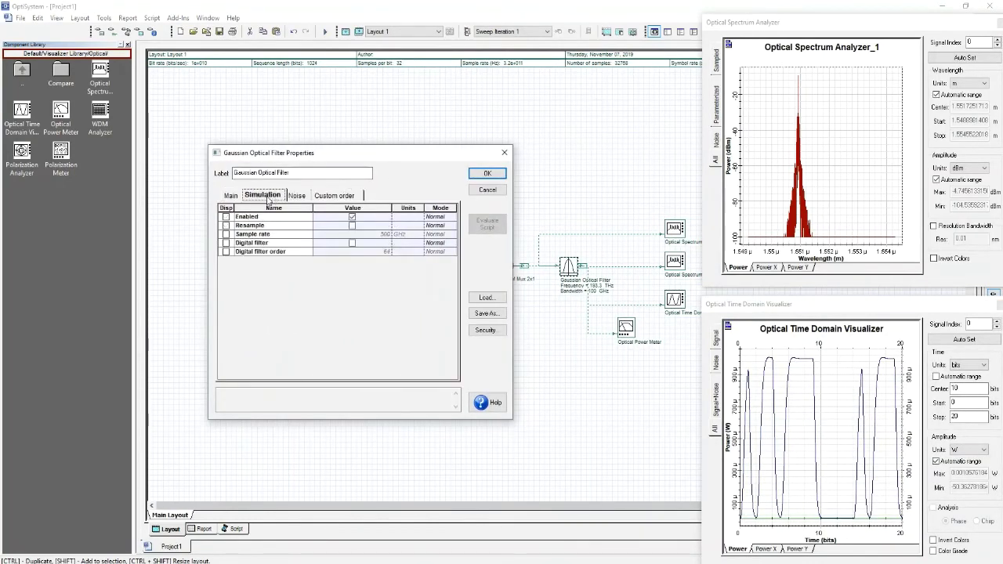
click(353, 227)
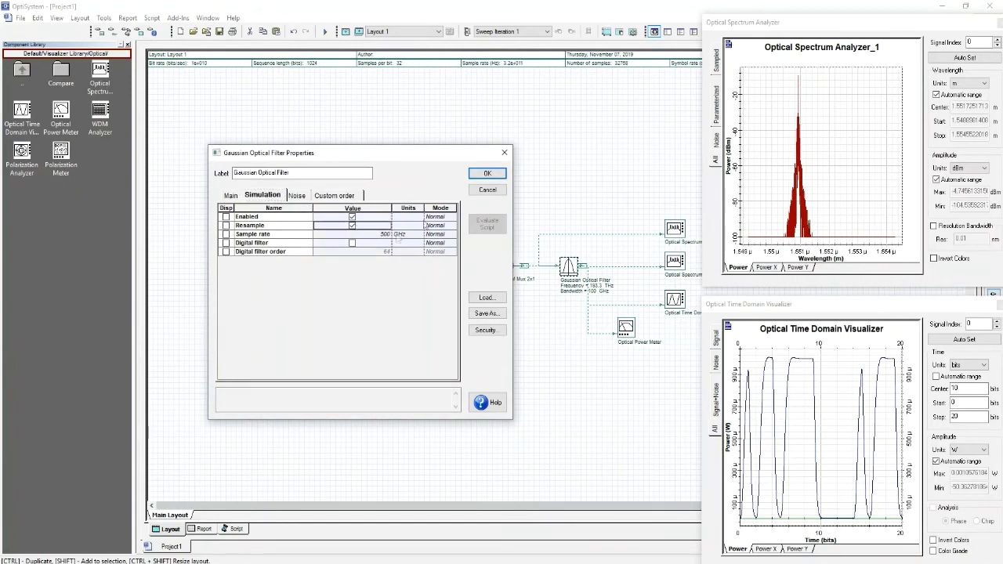
click(487, 174)
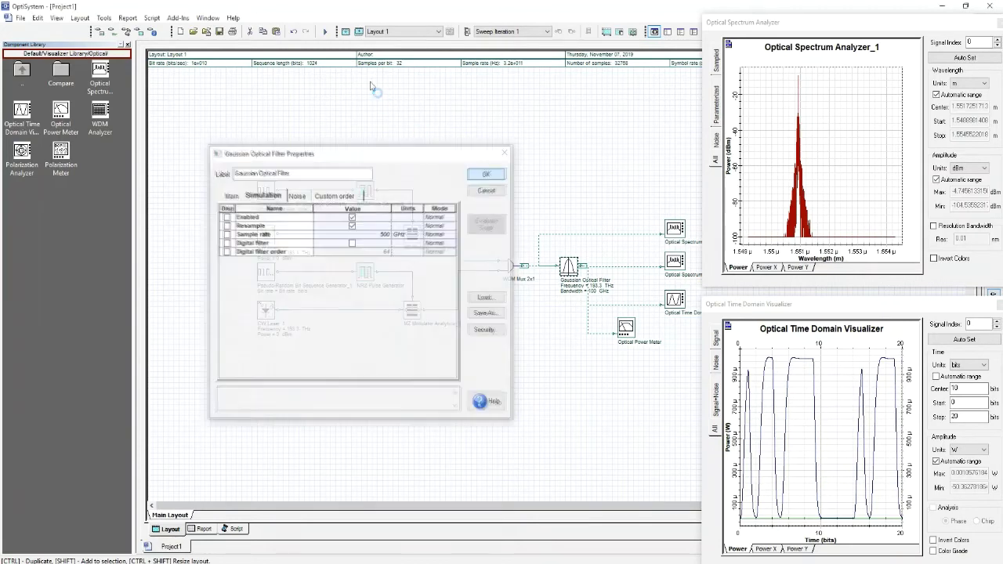
click(325, 32)
click(623, 169)
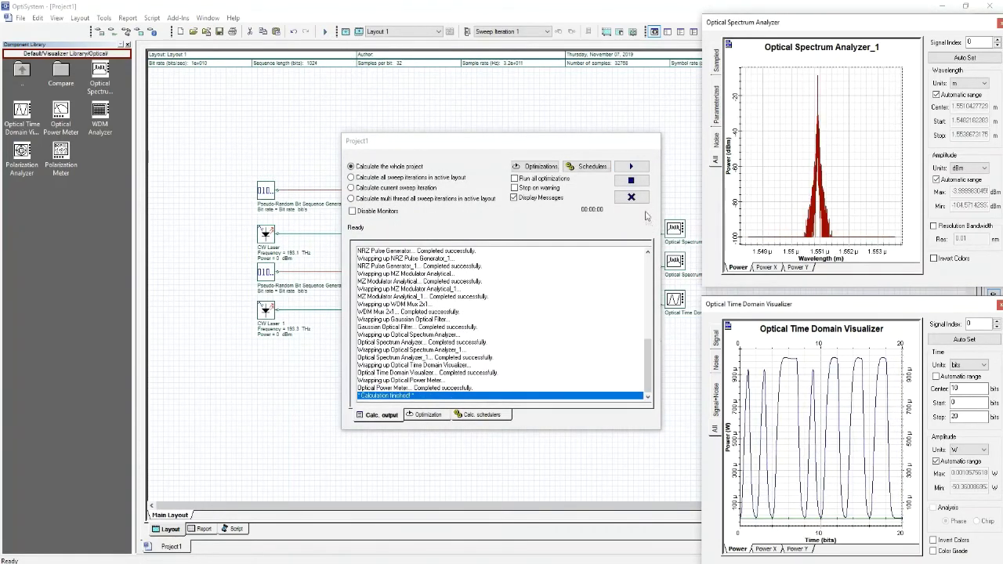
Step: Lower the Gaussian filter's sample rate in its Simulation settings and rerun the simulation
click(631, 197)
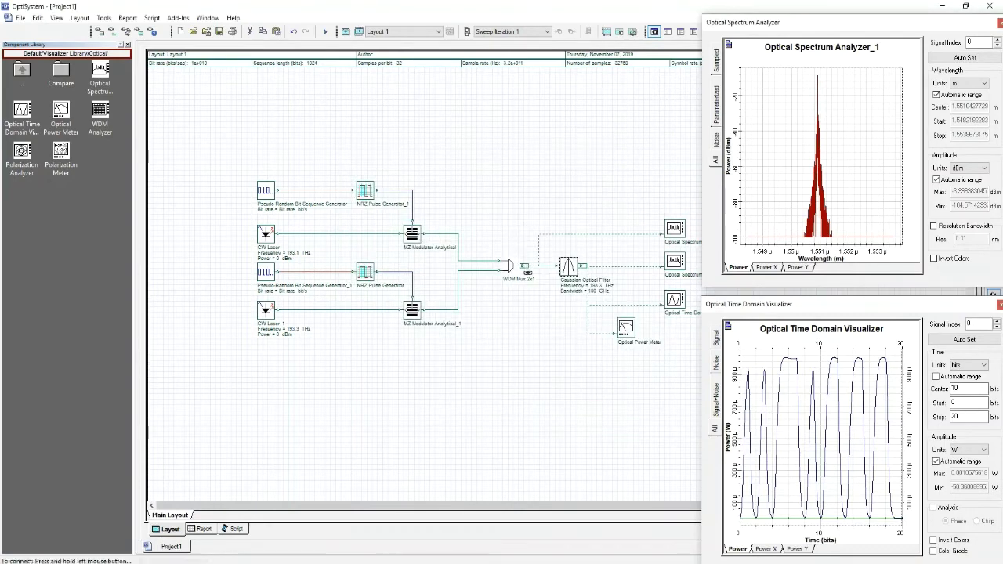
click(510, 267)
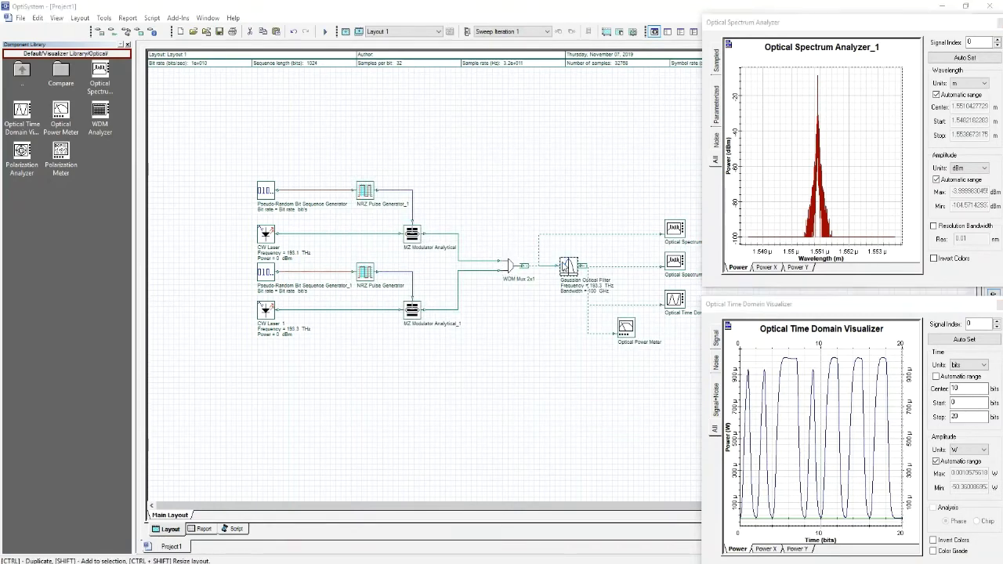
double_click(568, 266)
click(422, 198)
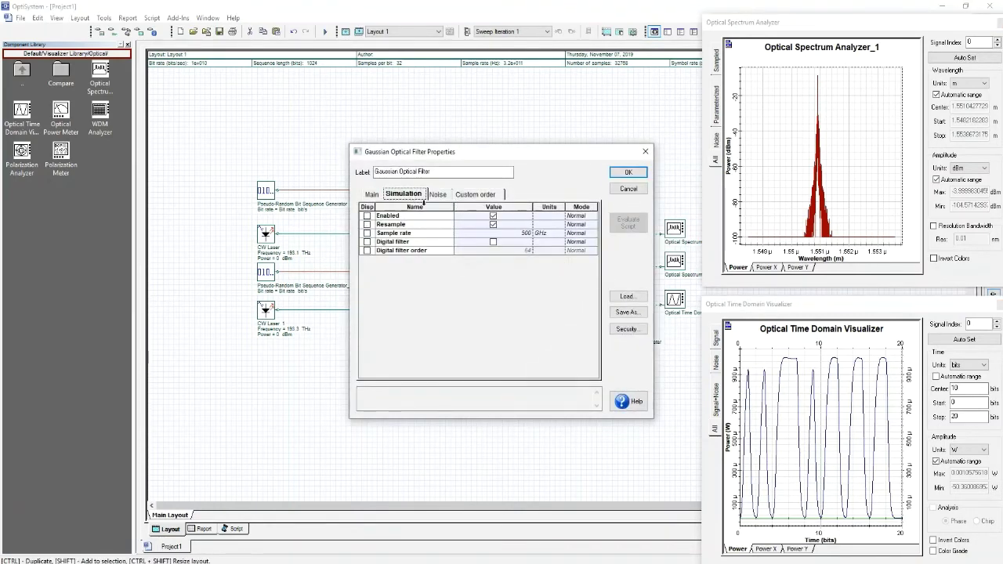
double_click(526, 233)
click(530, 233)
click(629, 174)
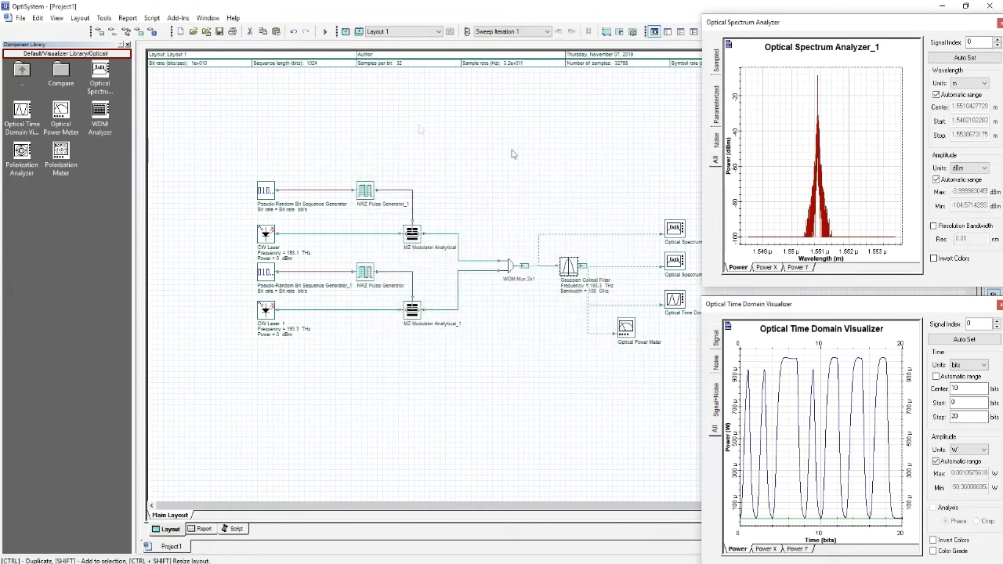
click(325, 31)
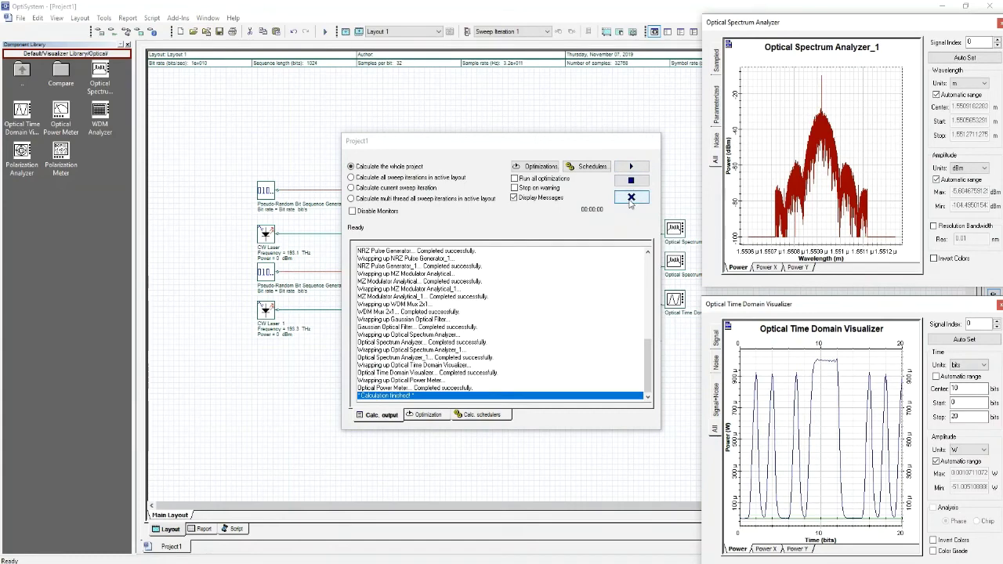
Step: Apply a 10 GHz filter sample rate and run the calculation again
click(631, 197)
double_click(627, 322)
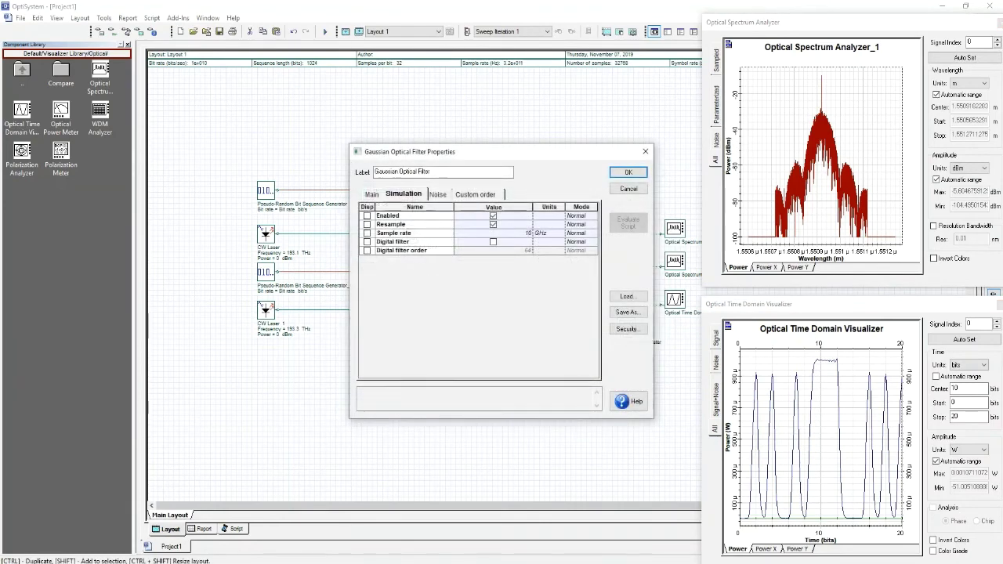
click(643, 175)
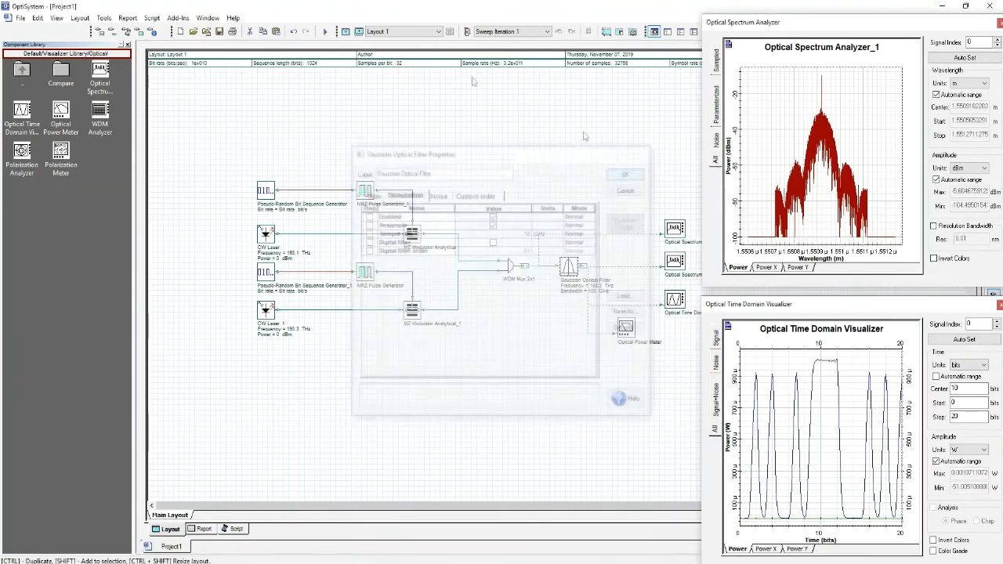
click(325, 32)
click(633, 167)
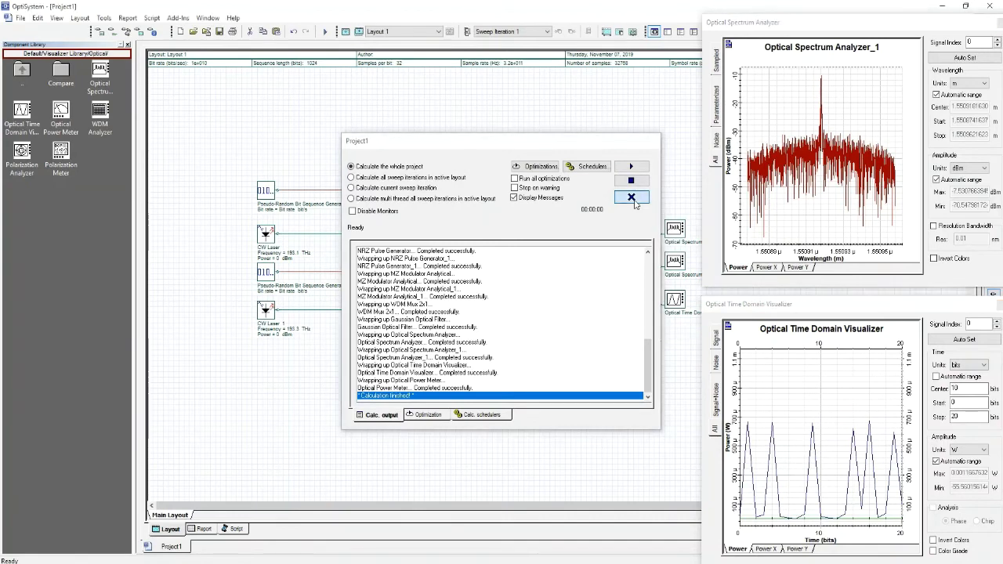
click(632, 197)
double_click(569, 266)
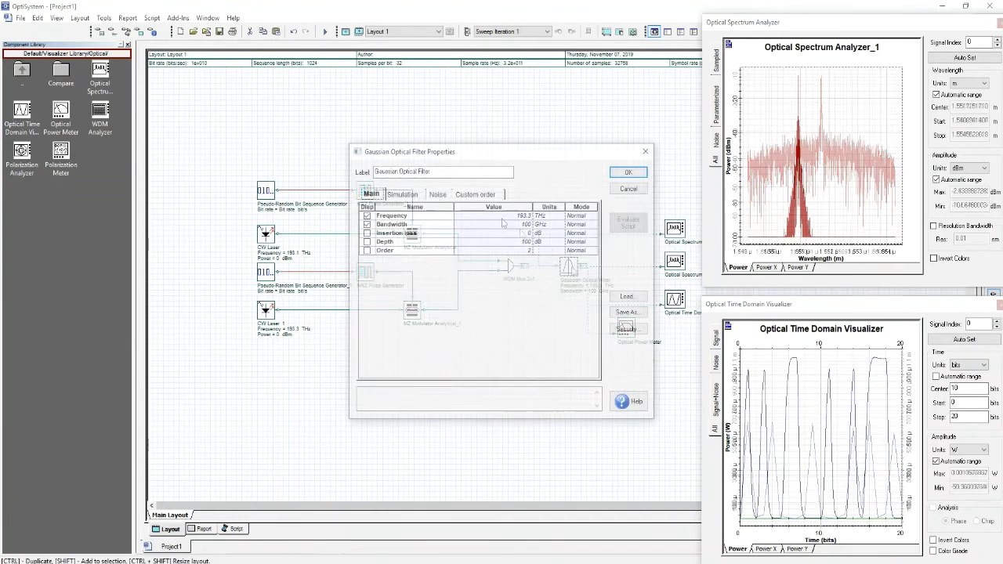
Step: Turn on the Gaussian filter's digital filter in its Simulation settings, with order 64
click(404, 195)
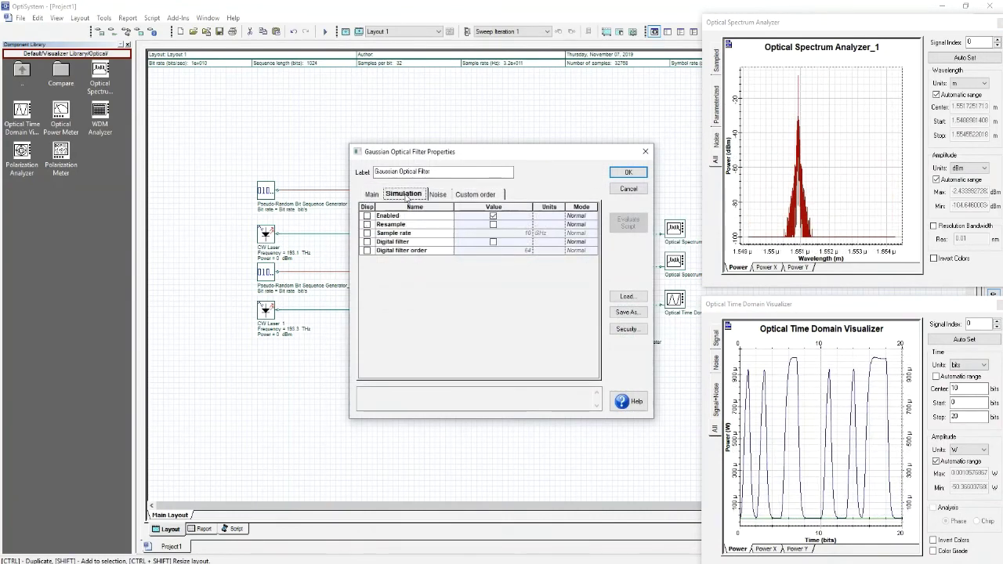
click(492, 243)
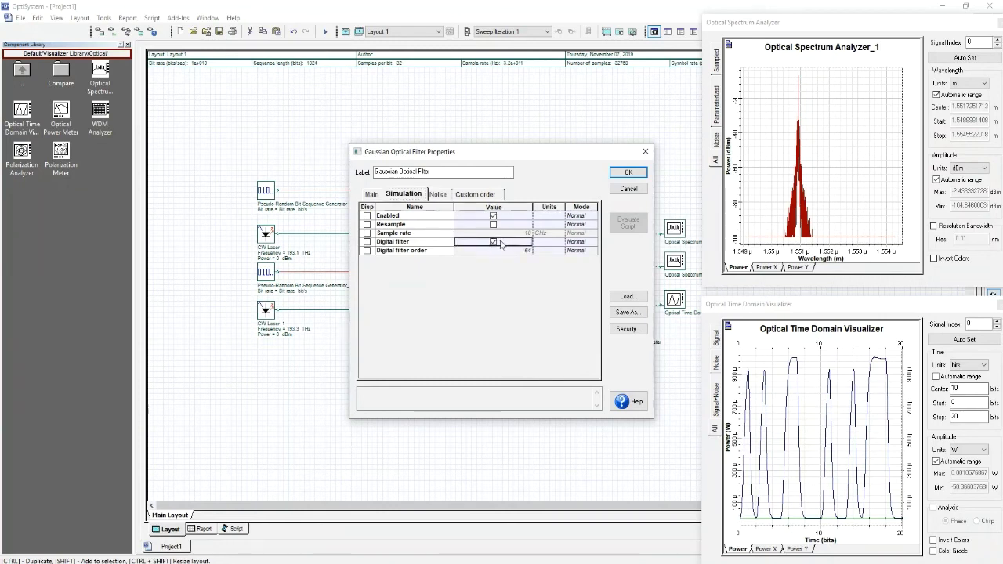